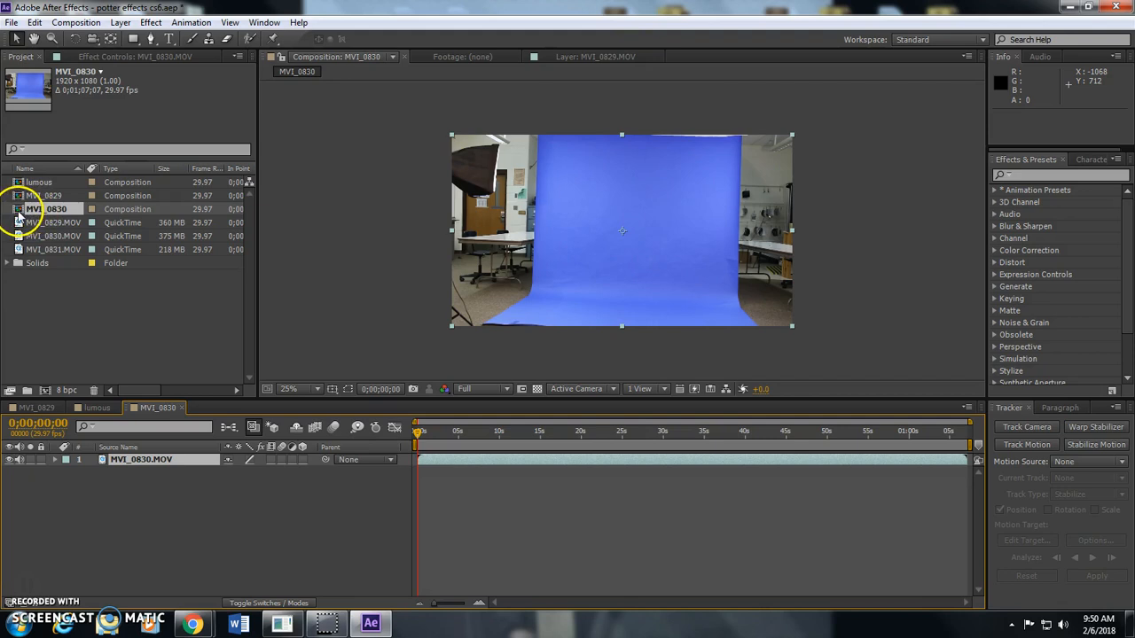
# Rename the MVI_0830 composition as "moving posters".
pyautogui.click(92, 390)
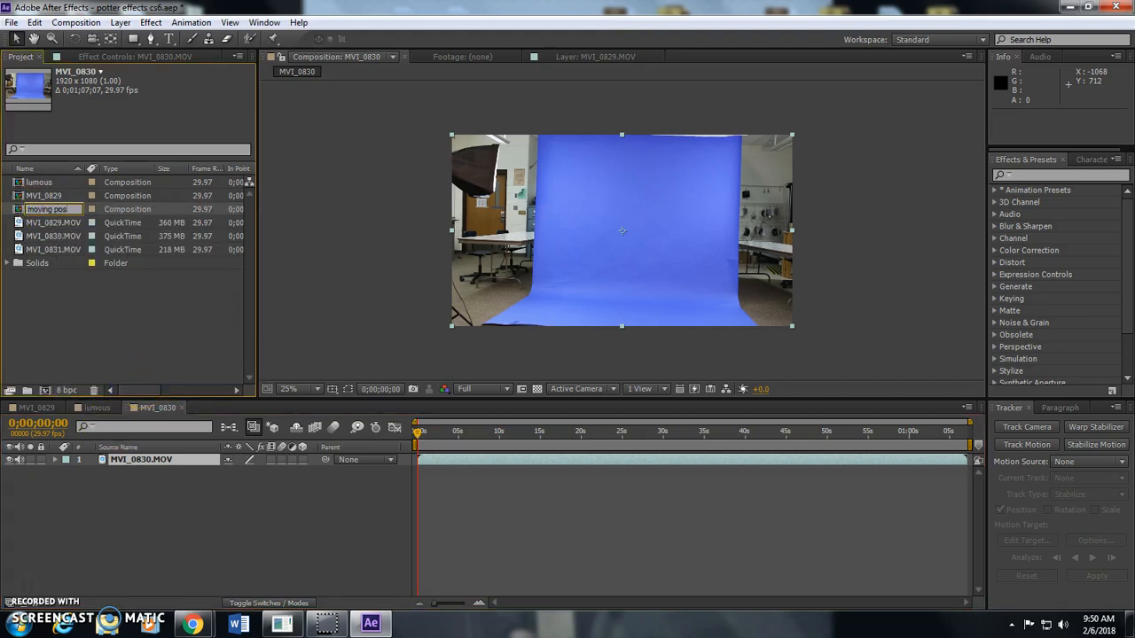
pyautogui.write('moving posters')
pyautogui.press('Return')
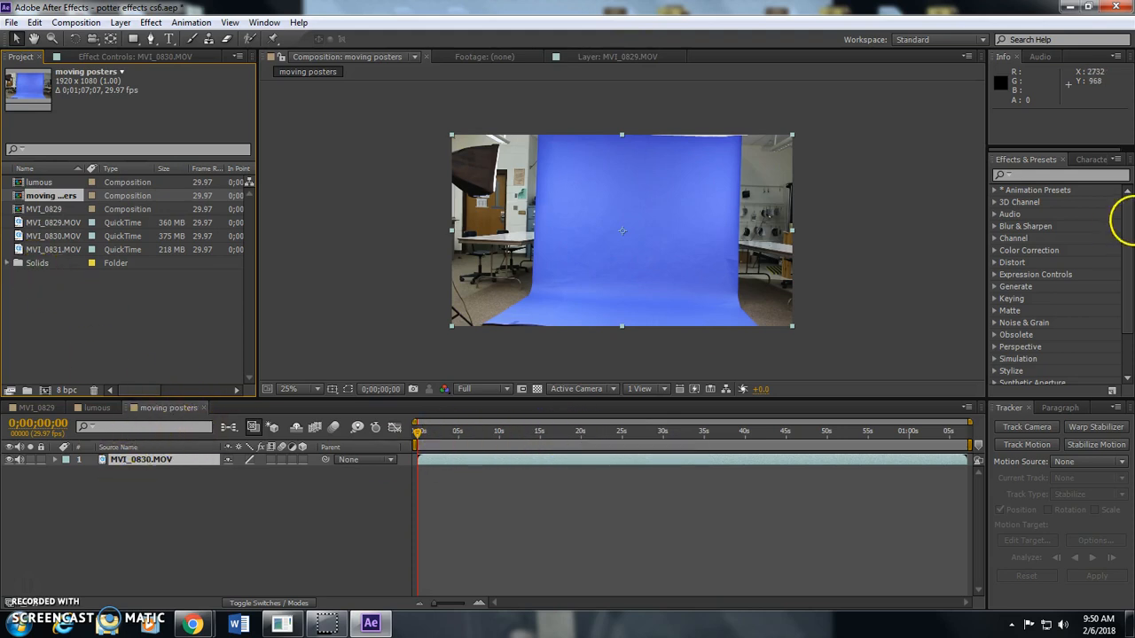
# Find the Keylight (1.2) effect and apply it to the MVI_0830.MOV footage in the composition.
pyautogui.click(1046, 174)
pyautogui.write('keylight')
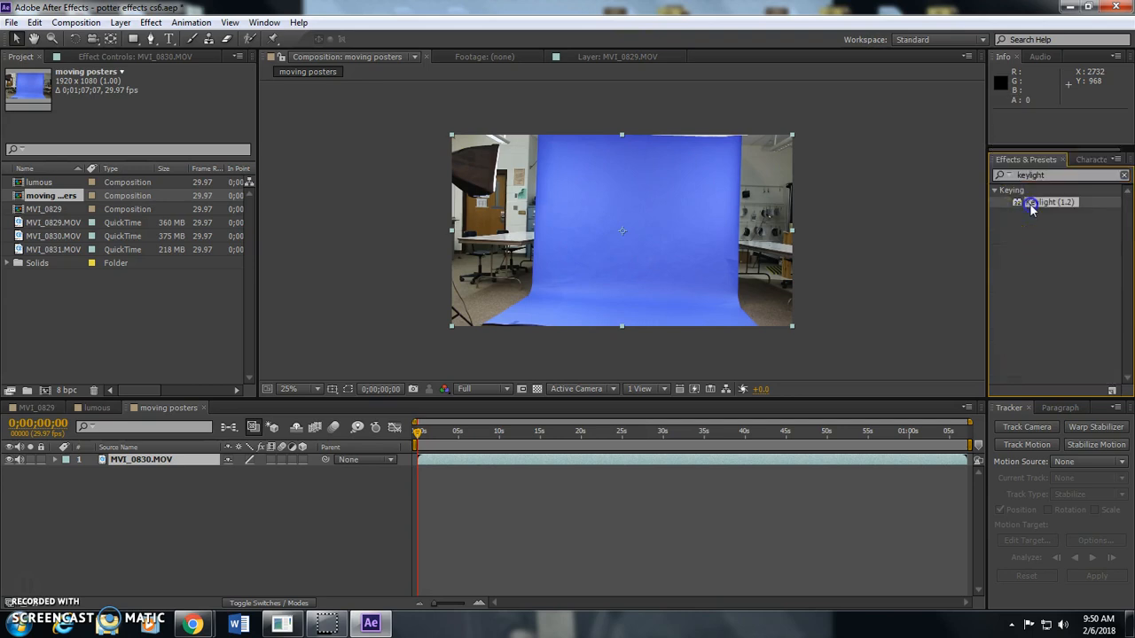
pyautogui.moveTo(1038, 202); pyautogui.dragTo(620, 226)
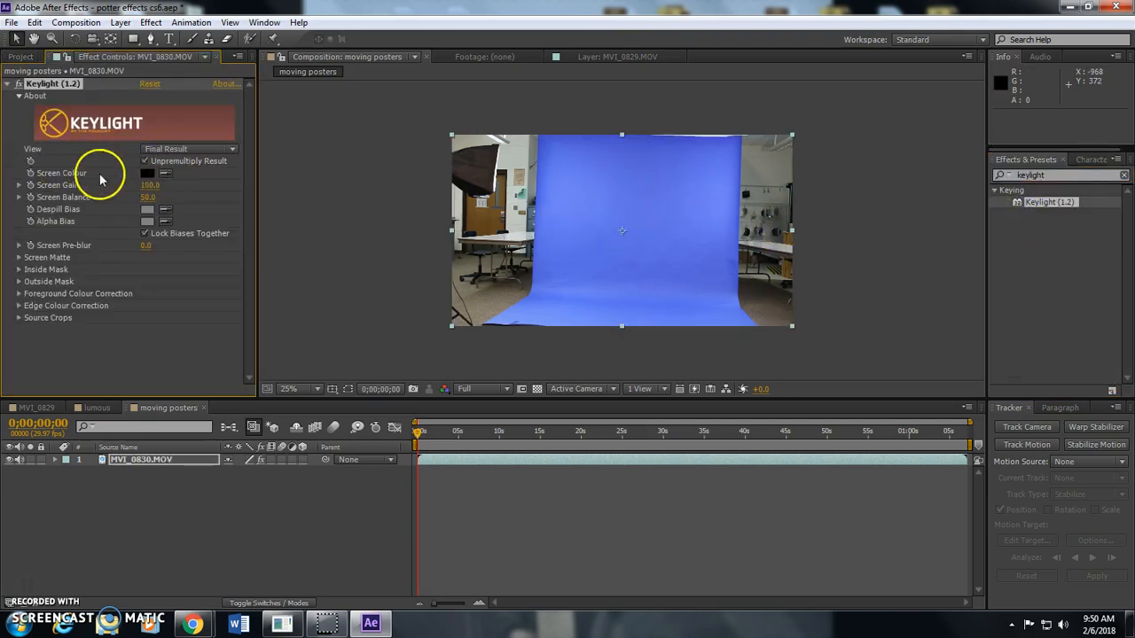
# Sample the blue backdrop as Keylight's Screen Colour and raise the Screen Gain to 111.
pyautogui.click(167, 174)
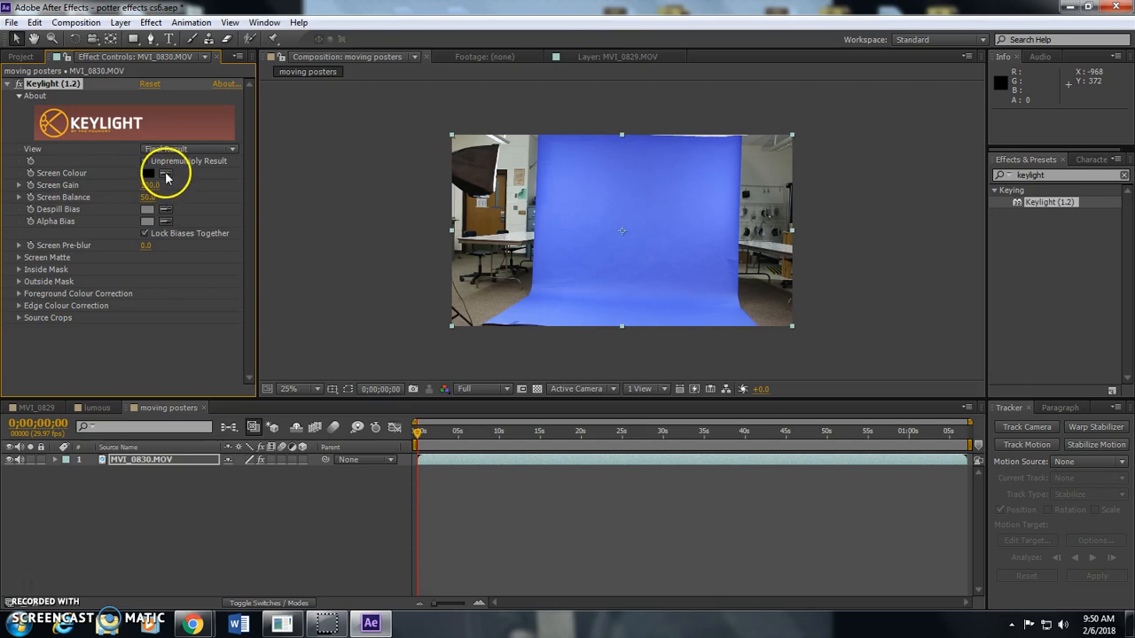
pyautogui.click(654, 221)
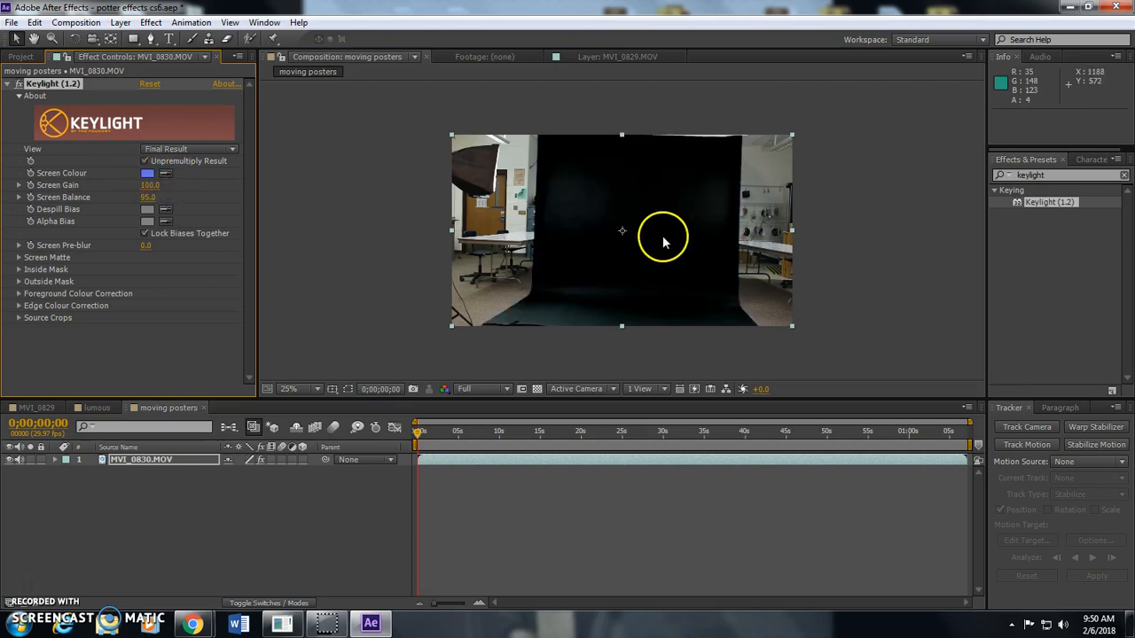
pyautogui.moveTo(151, 185); pyautogui.dragTo(157, 184)
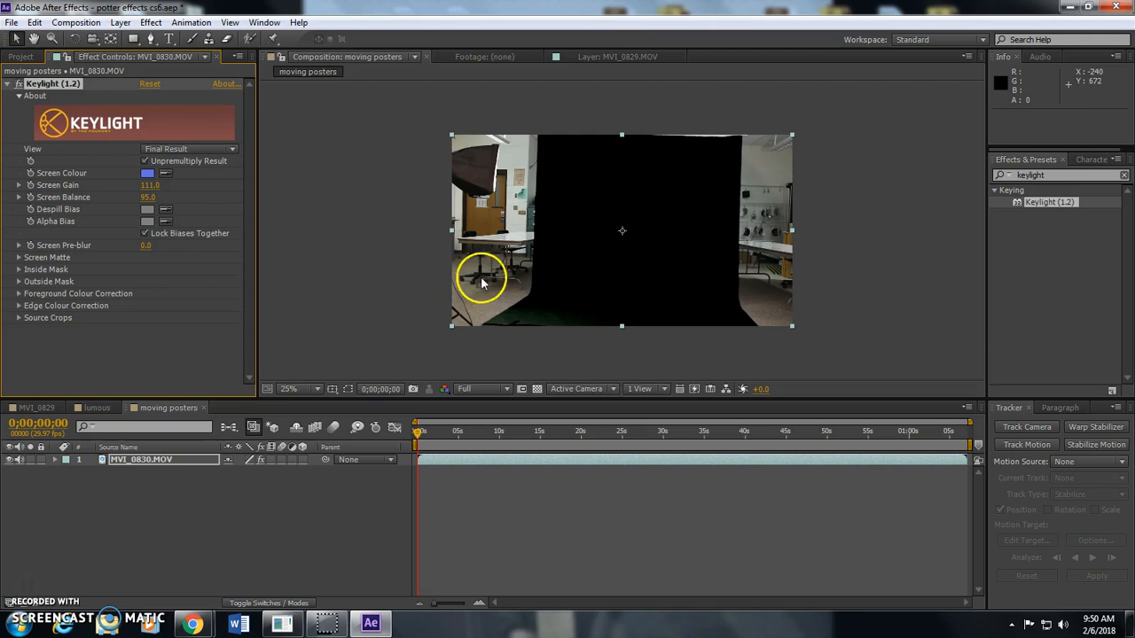
# Sample the green remnant at the backdrop's lower edge for the Despill Bias and set Screen Pre-blur to 0.5.
pyautogui.click(166, 209)
pyautogui.click(526, 314)
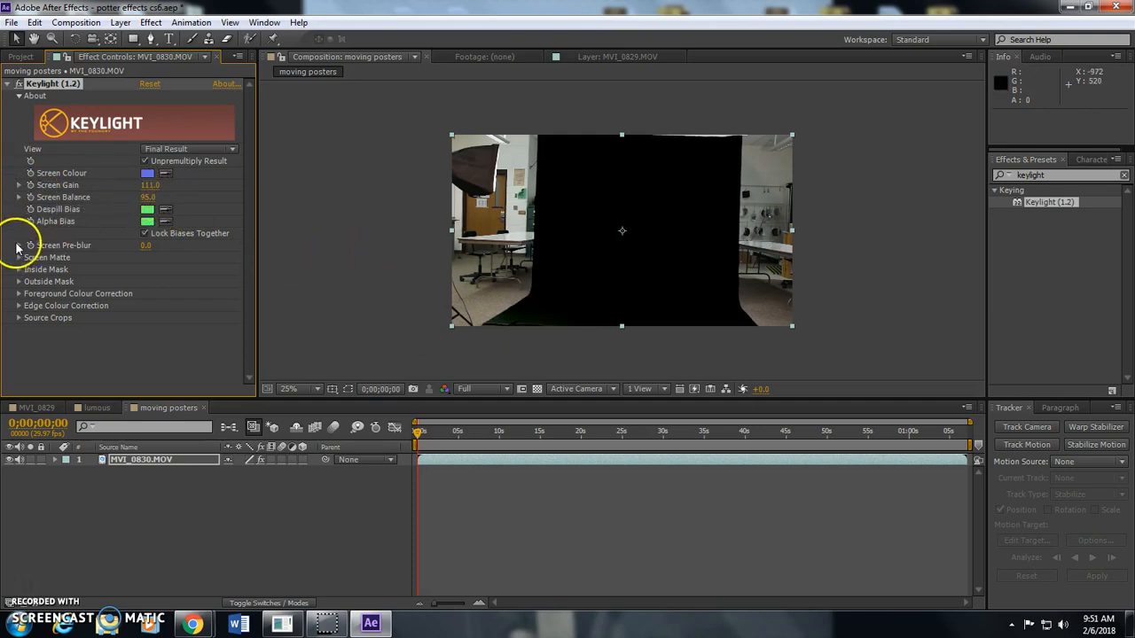
pyautogui.click(147, 246)
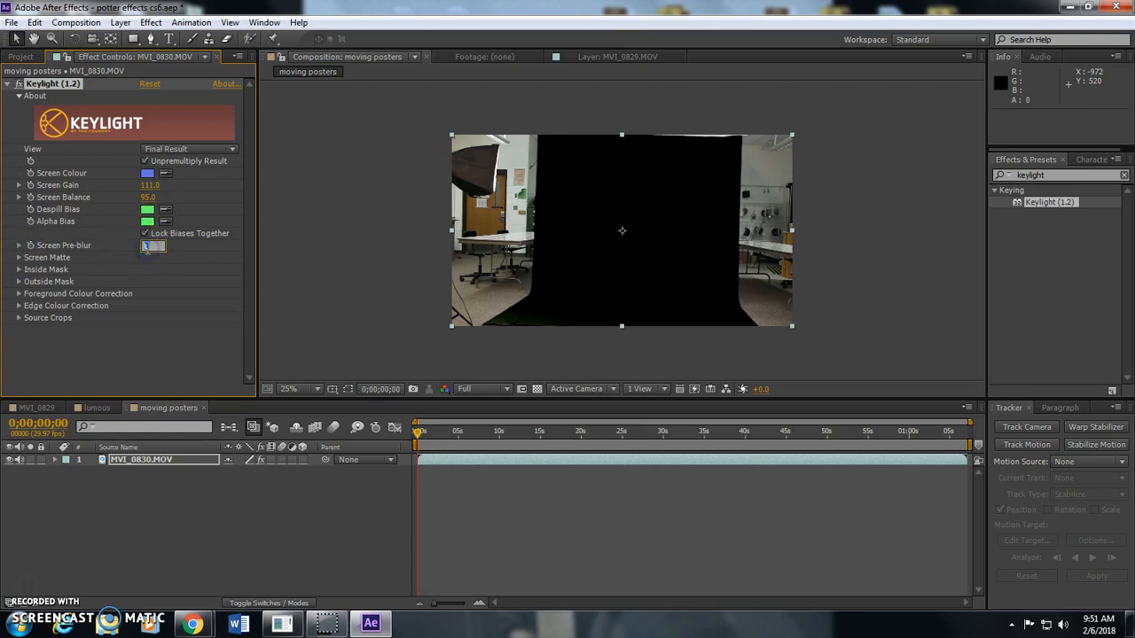
# View the Screen Matte and clean it up with Clip Black at 20 and Clip White at 62.
pyautogui.click(17, 257)
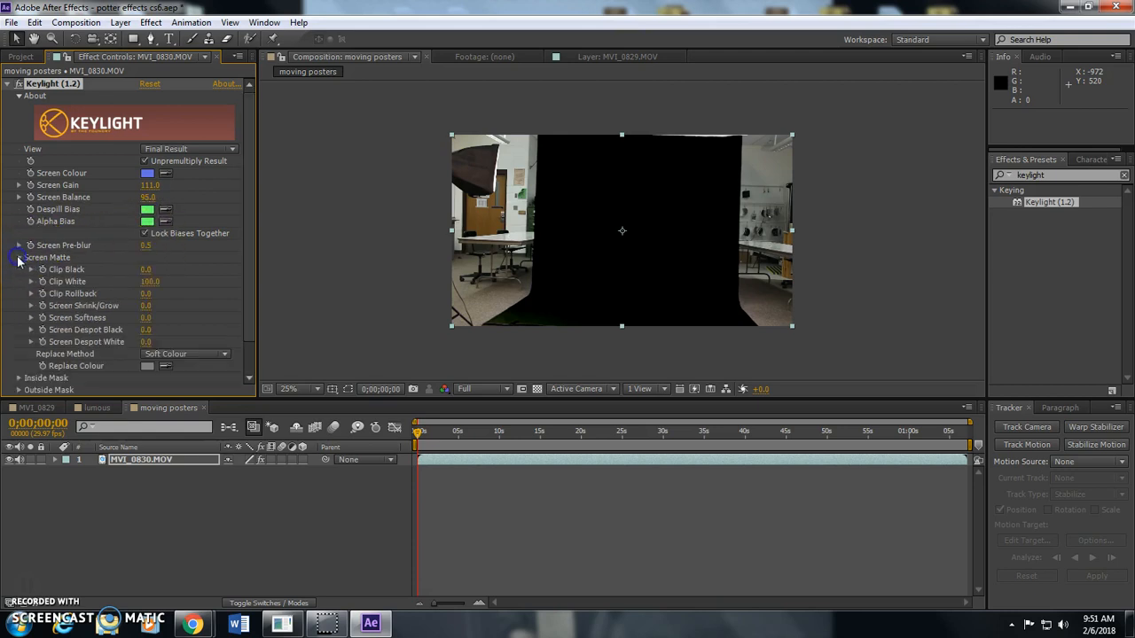
pyautogui.click(178, 150)
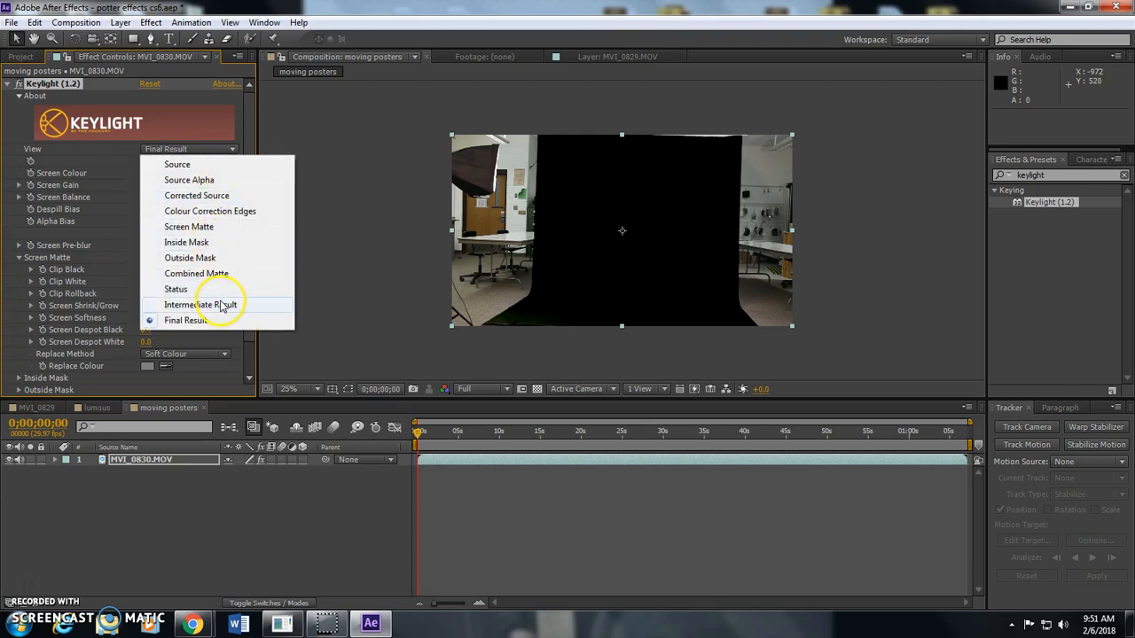
pyautogui.click(189, 227)
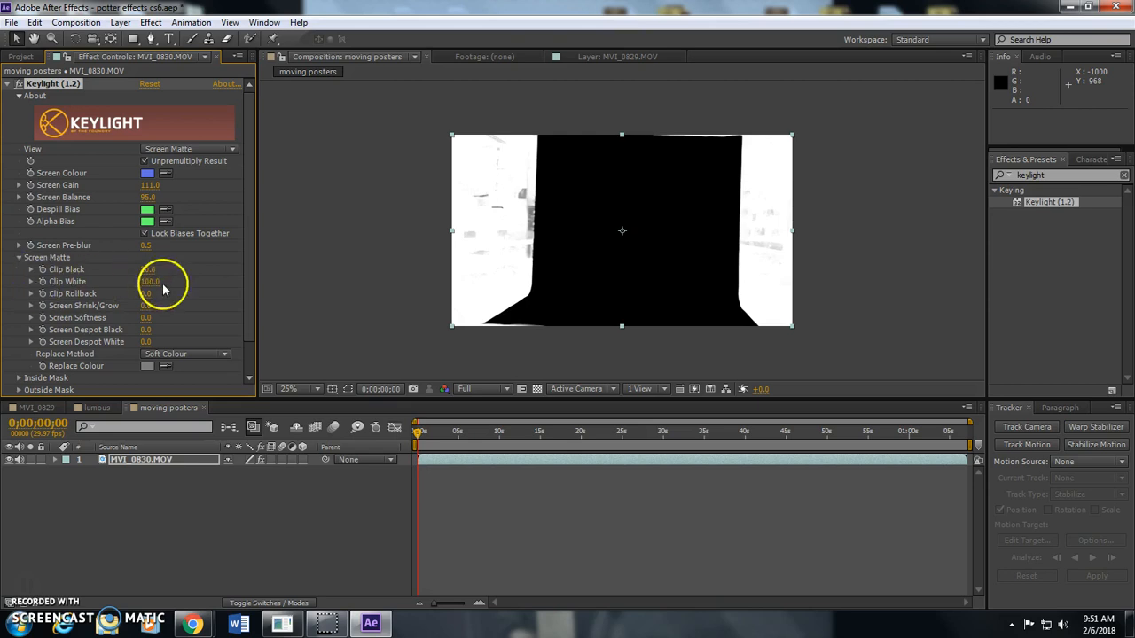
pyautogui.moveTo(135, 281); pyautogui.dragTo(122, 284)
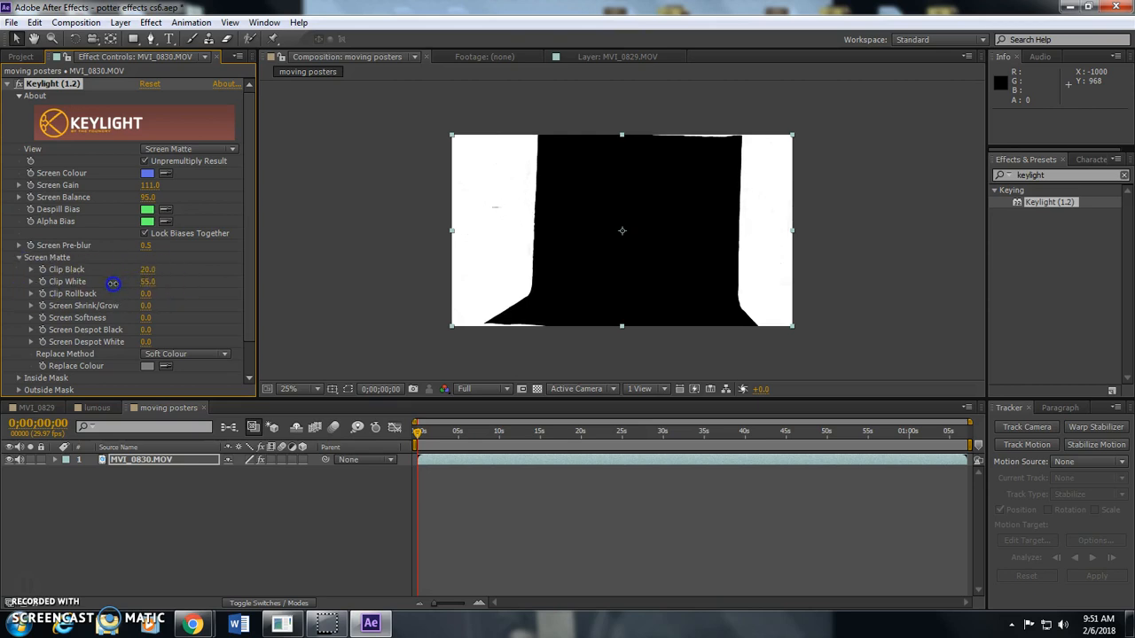
pyautogui.moveTo(116, 282); pyautogui.dragTo(113, 282)
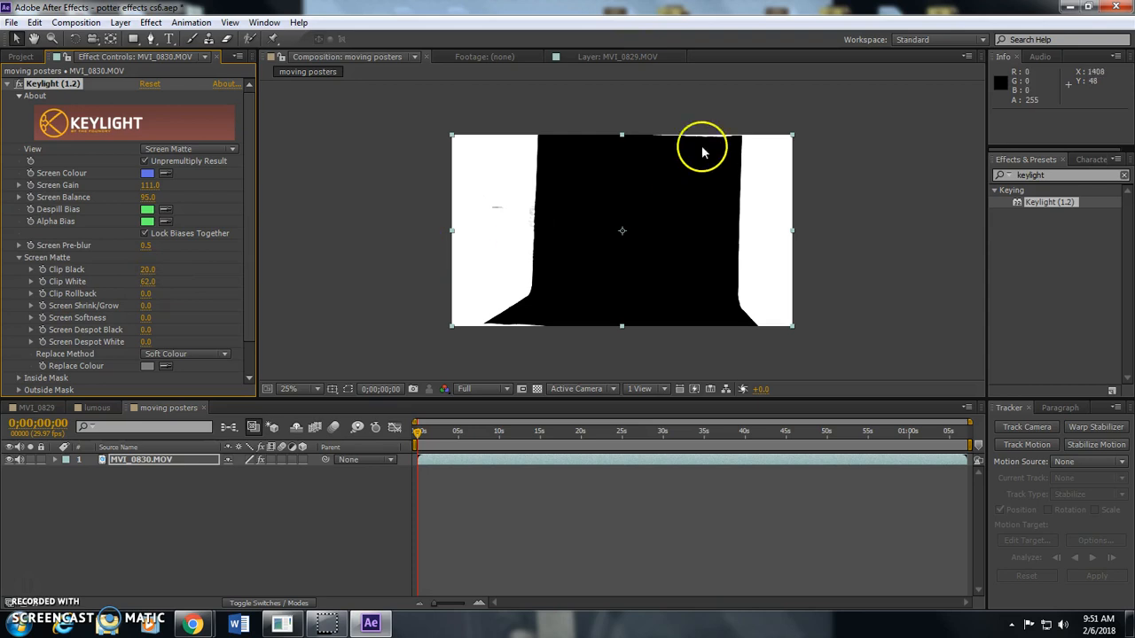
# Check the matte on the man at 0;00;26;22 and return the Keylight view to Final Result.
pyautogui.click(637, 434)
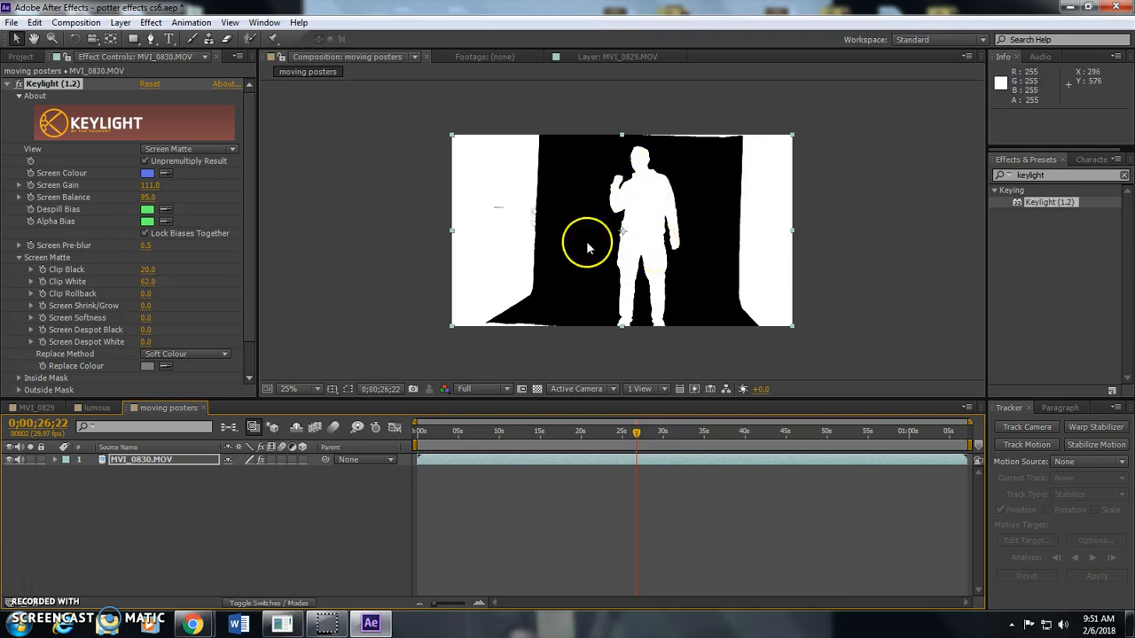
pyautogui.click(165, 148)
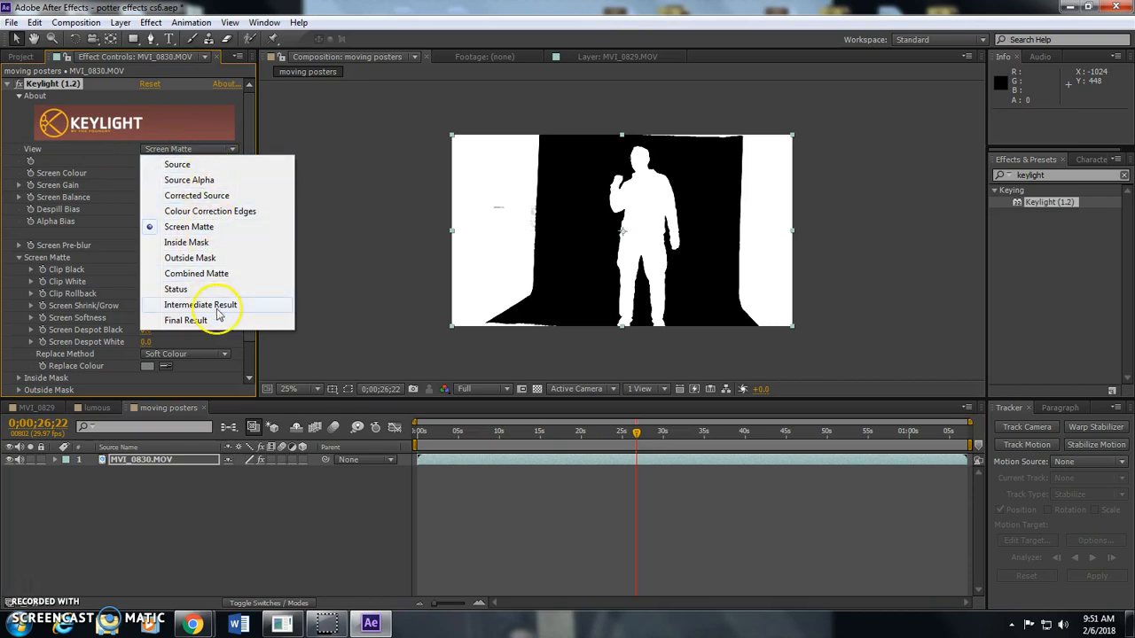
pyautogui.click(186, 320)
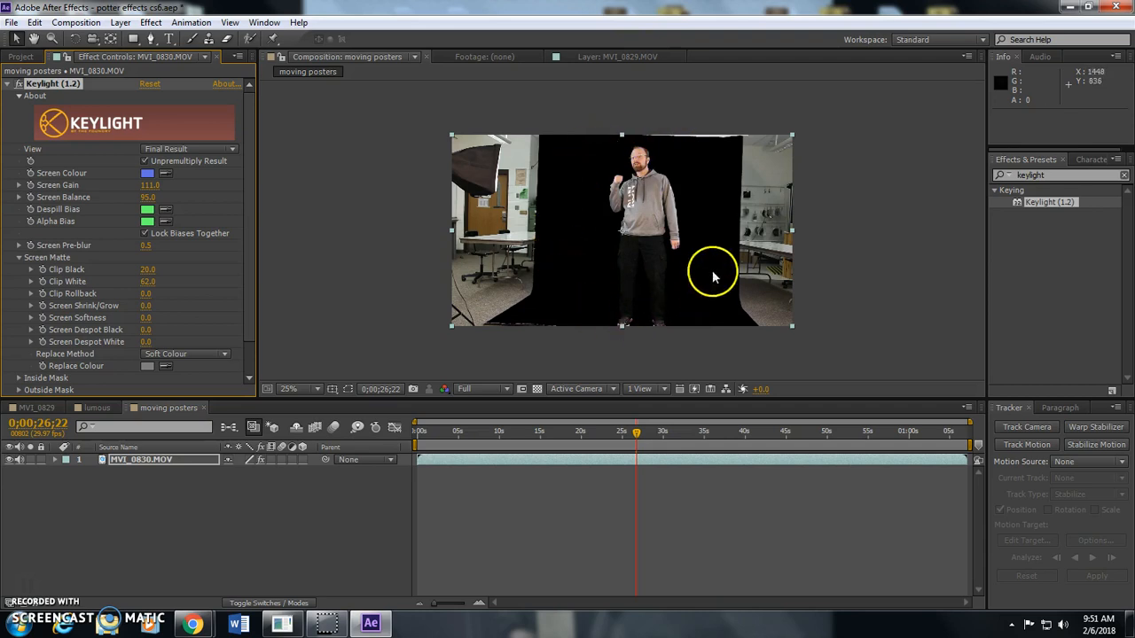
# Examine the keyed man's edges and clothing up close for leftover backdrop or holes.
pyautogui.press('/')
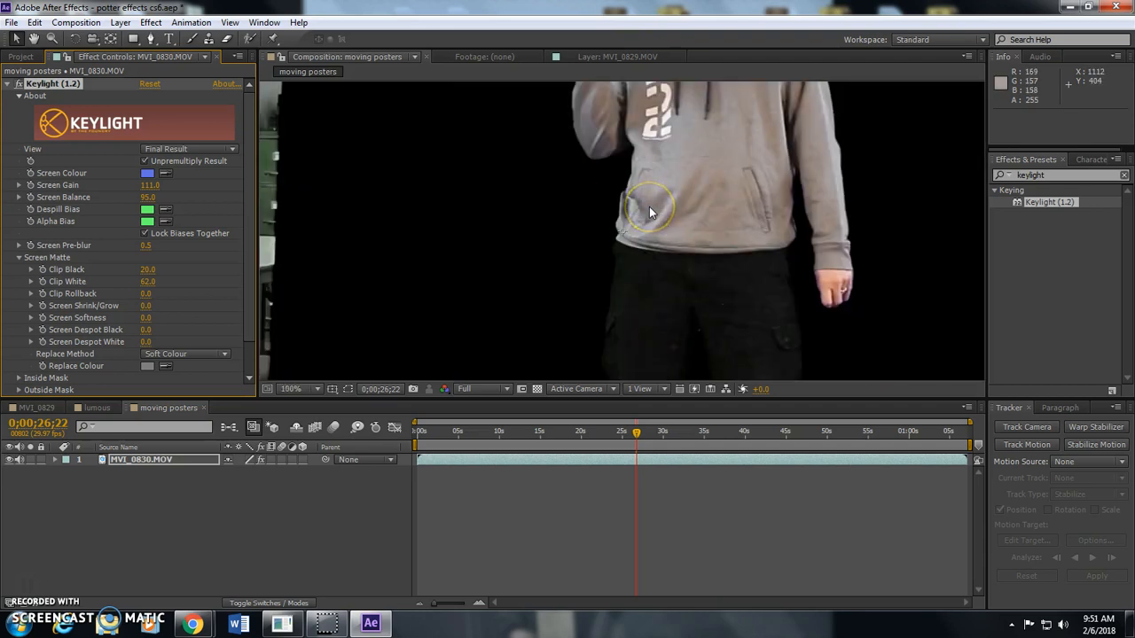
pyautogui.press(',')
pyautogui.press(',')
pyautogui.press(',')
pyautogui.press(',')
pyautogui.scroll(7, 648, 209)
pyautogui.scroll(-5, 648, 209)
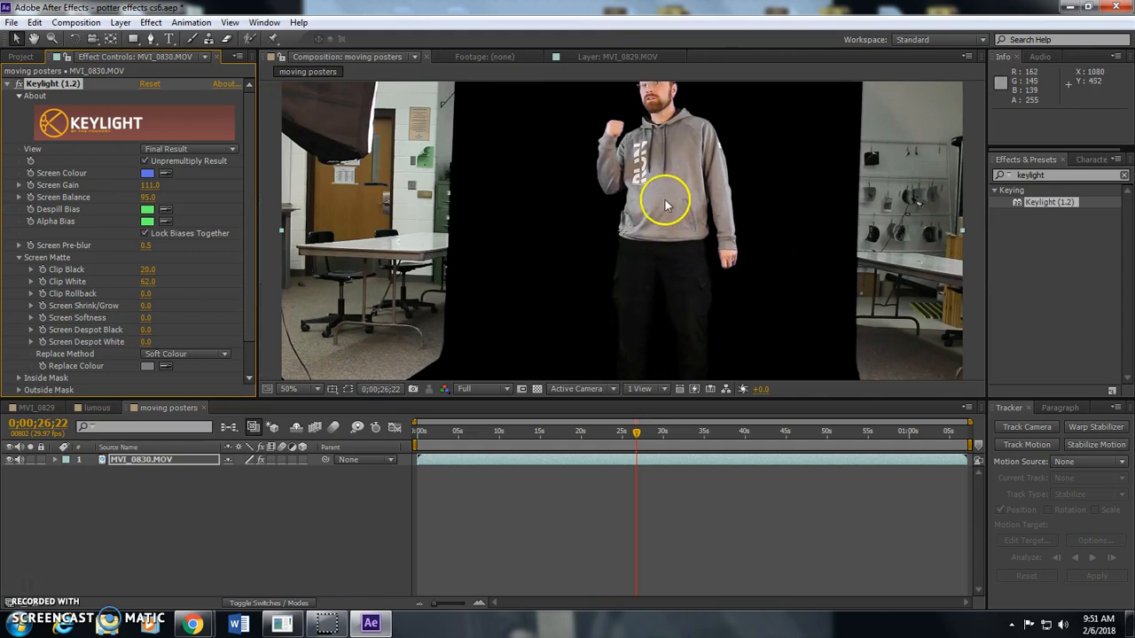
pyautogui.scroll(-1, 666, 200)
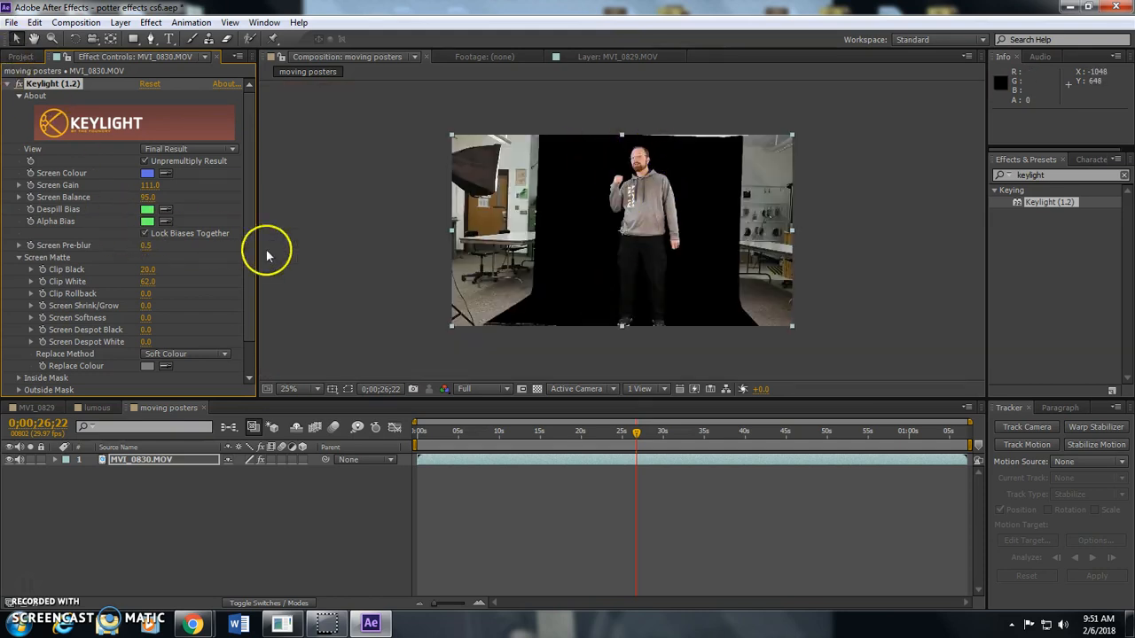
# Draw a closed eight-point Pen tool mask around the man, inside the backdrop, to hide the surrounding room on MVI_0830.MOV.
pyautogui.click(149, 39)
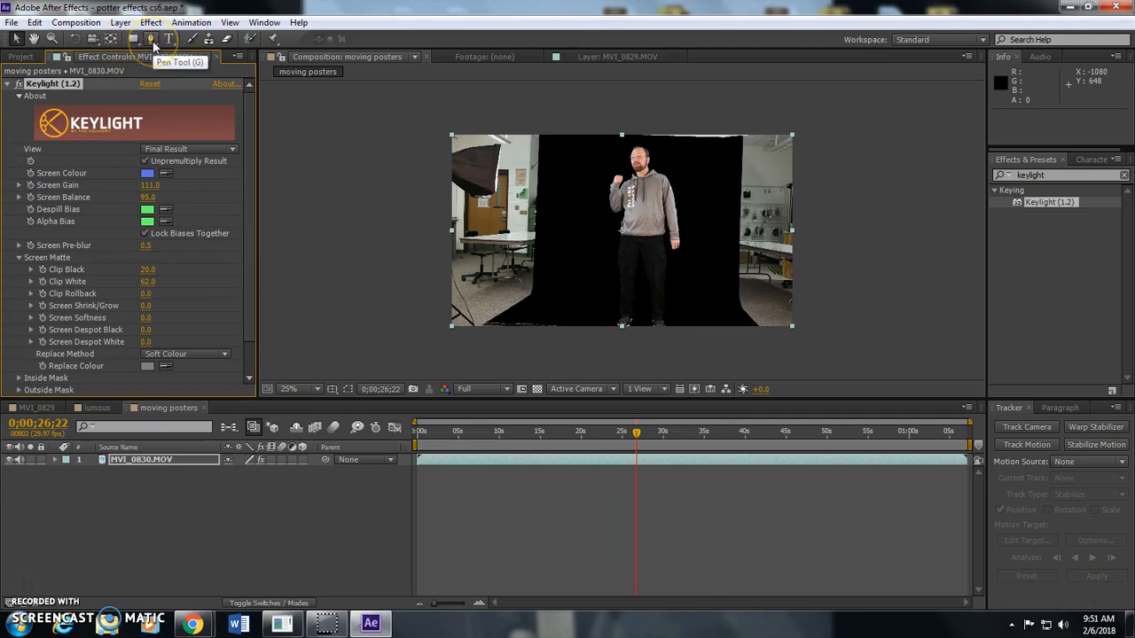
pyautogui.click(151, 44)
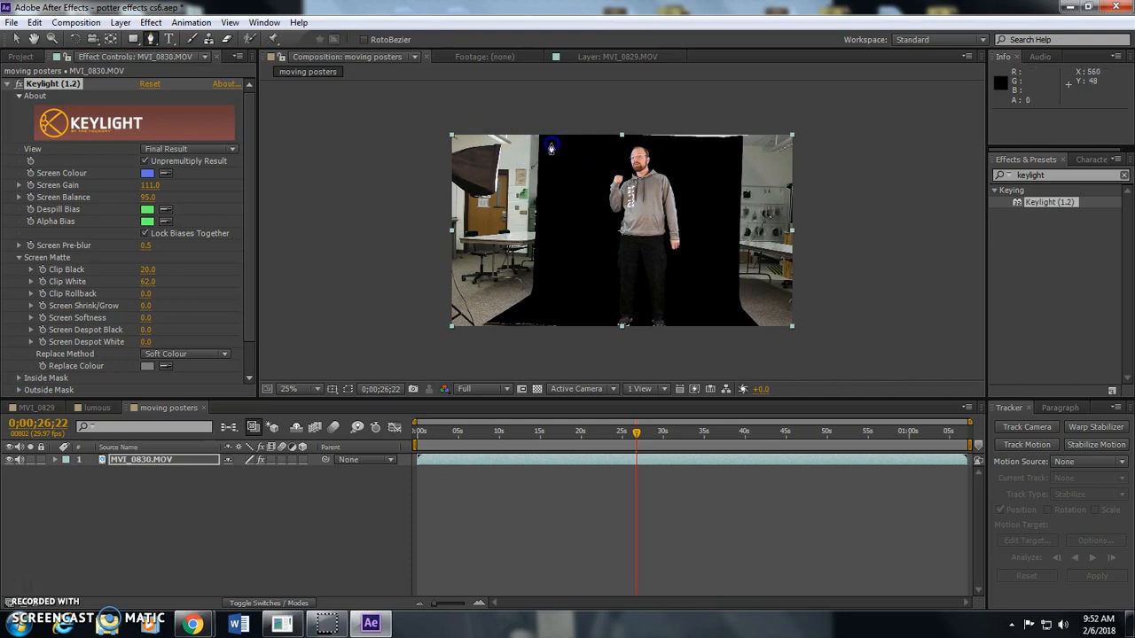
pyautogui.click(550, 144)
pyautogui.click(731, 148)
pyautogui.click(726, 295)
pyautogui.click(751, 328)
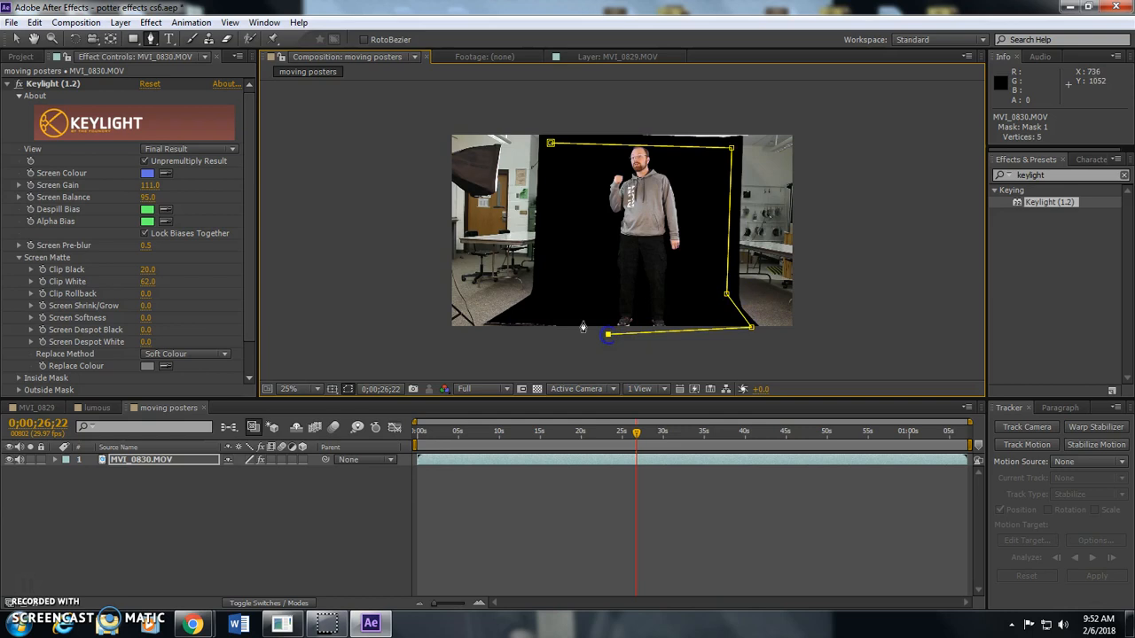
pyautogui.click(549, 293)
pyautogui.click(551, 142)
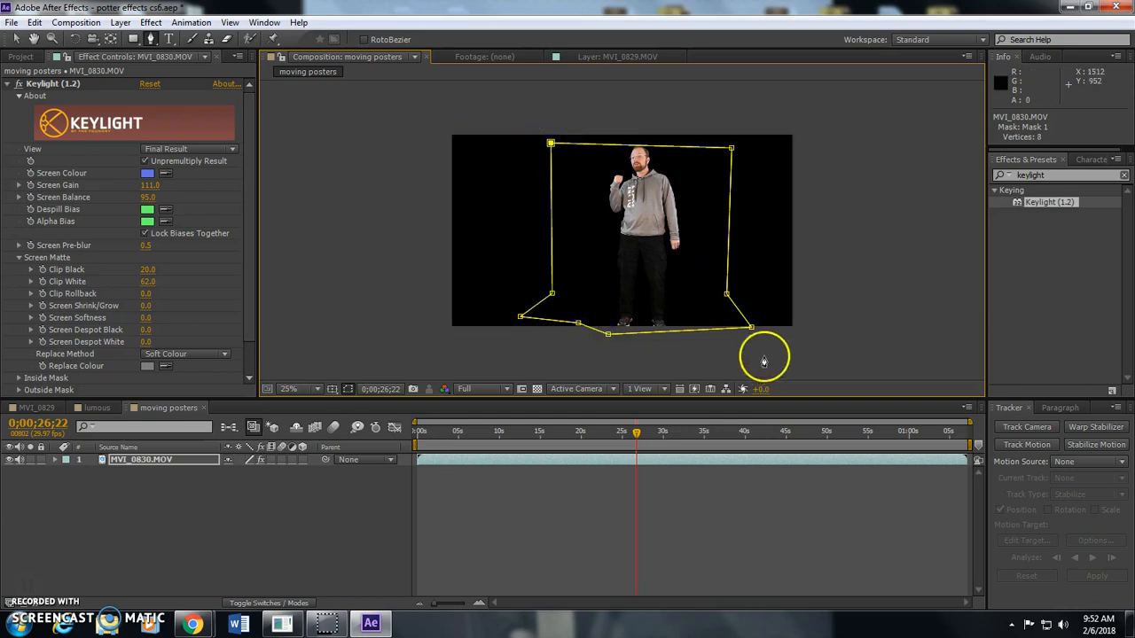
pyautogui.press('v')
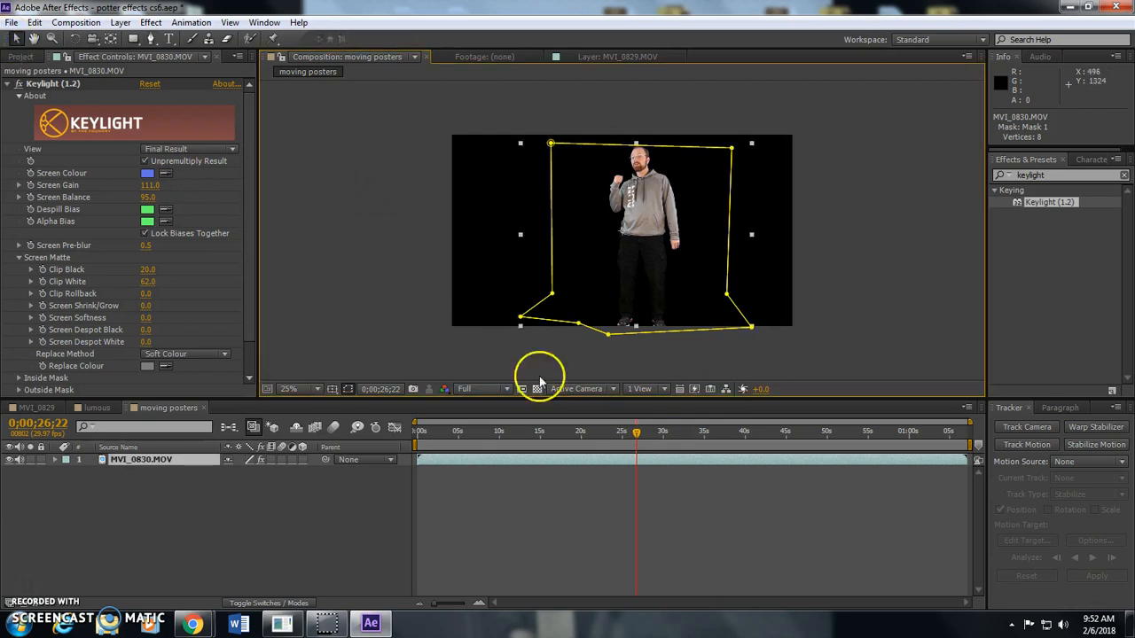
pyautogui.click(375, 302)
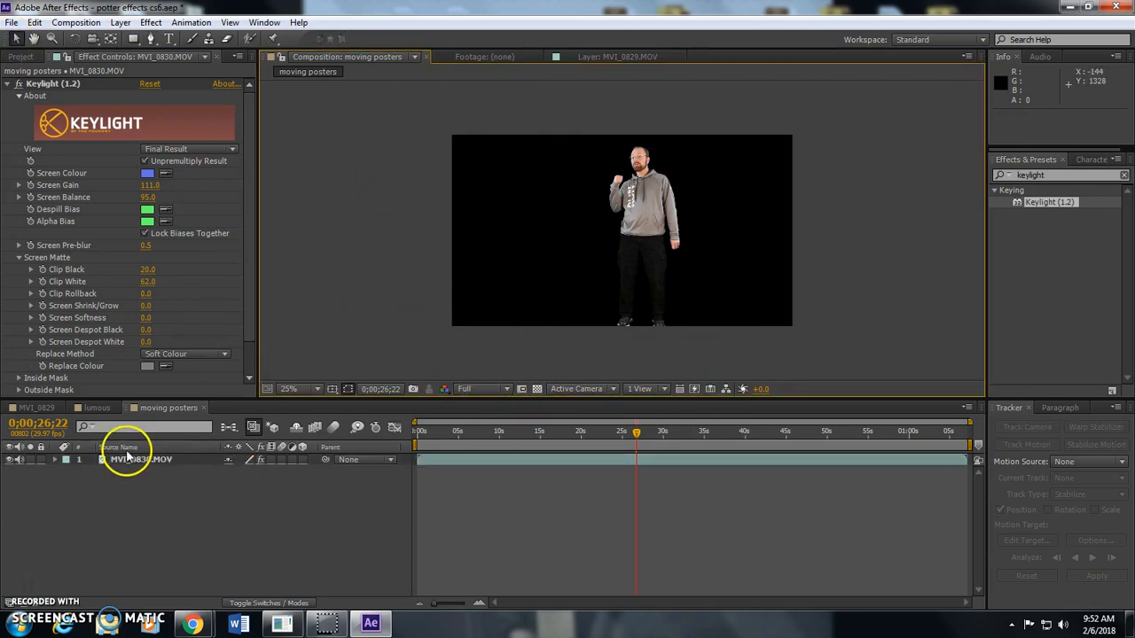
pyautogui.click(21, 56)
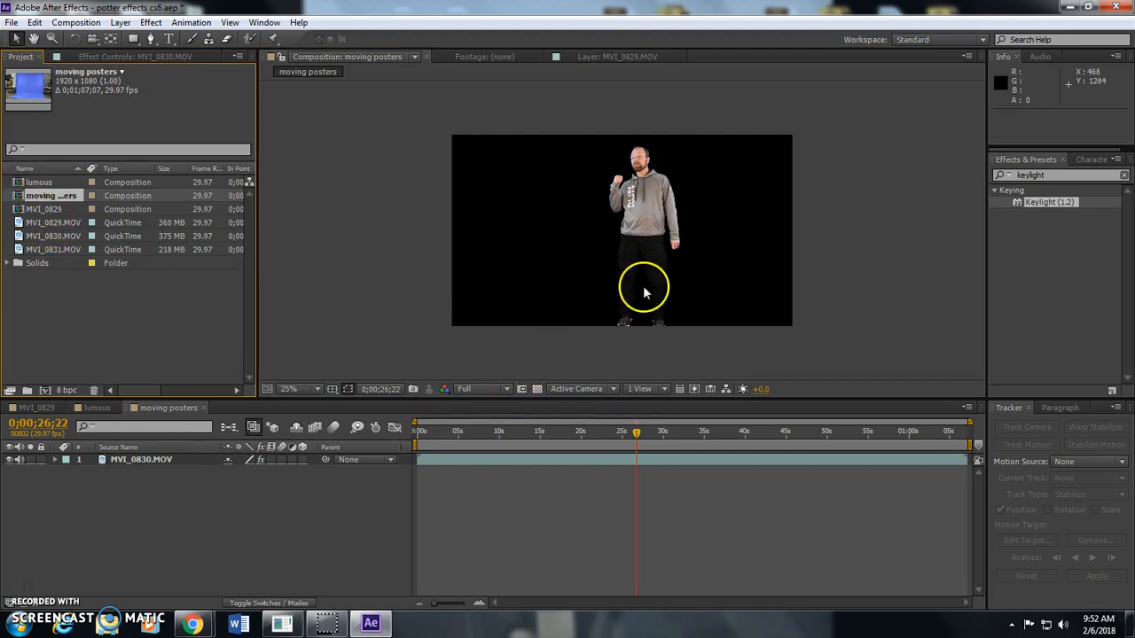
pyautogui.press("'")
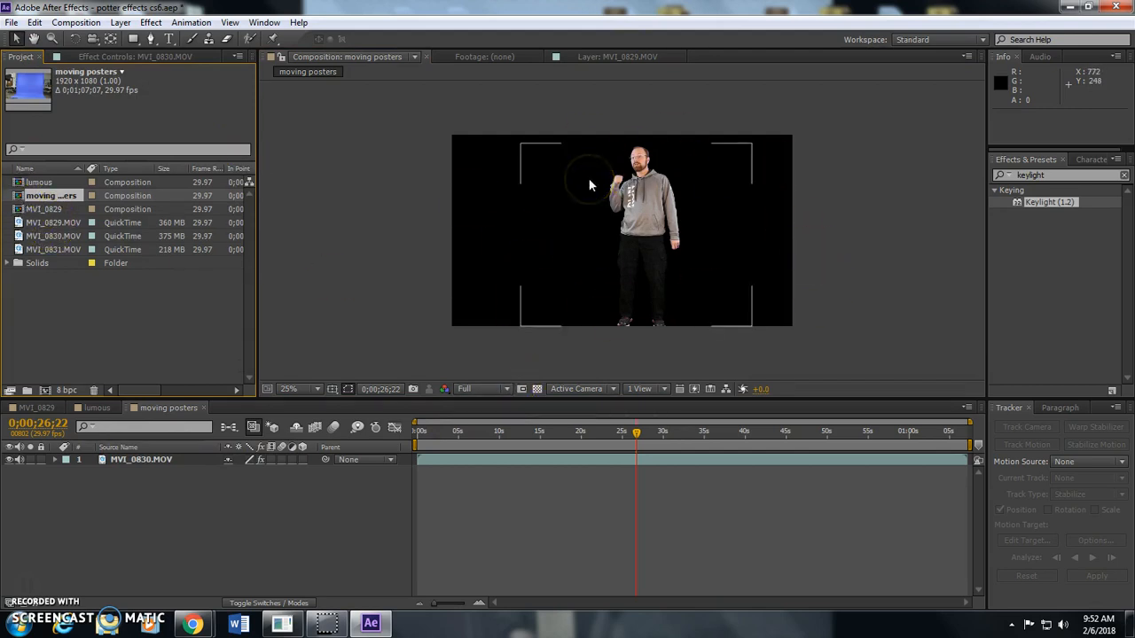
pyautogui.press("'")
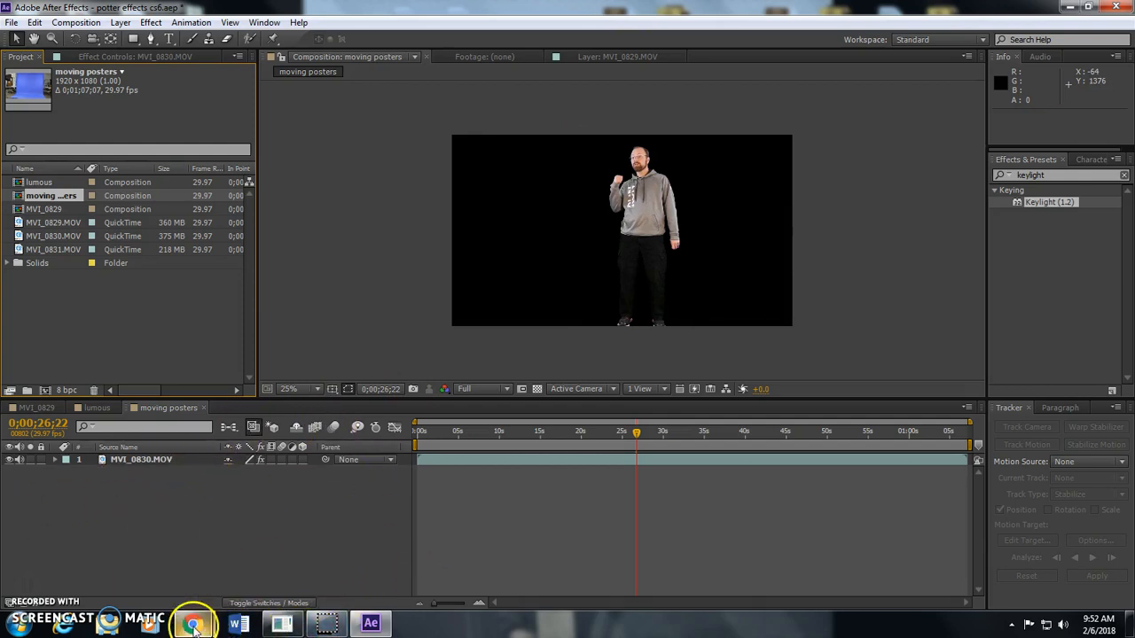
pyautogui.rightClick(115, 308)
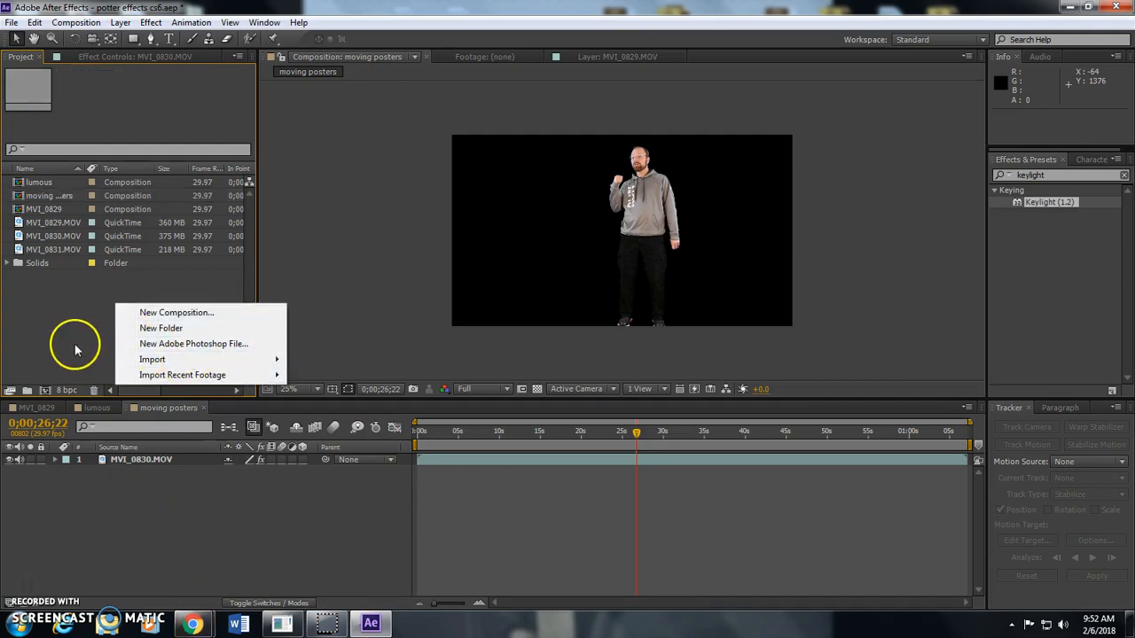
pyautogui.click(87, 481)
pyautogui.click(87, 482)
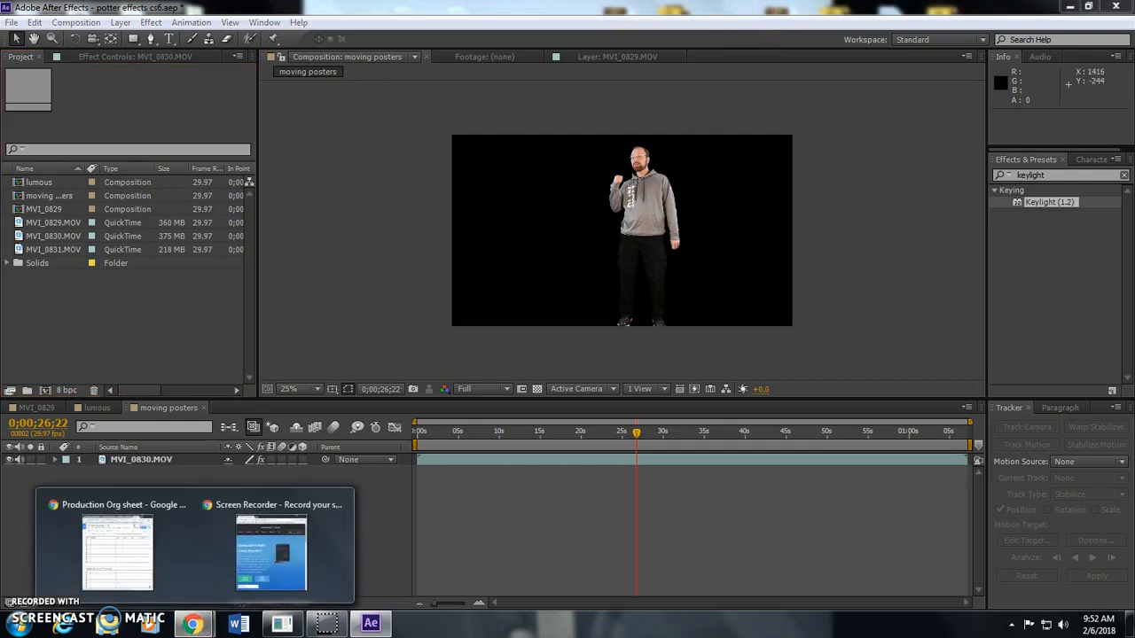
# Switch to Chrome and open Google Images in a new tab, ready to enter a search.
pyautogui.click(177, 456)
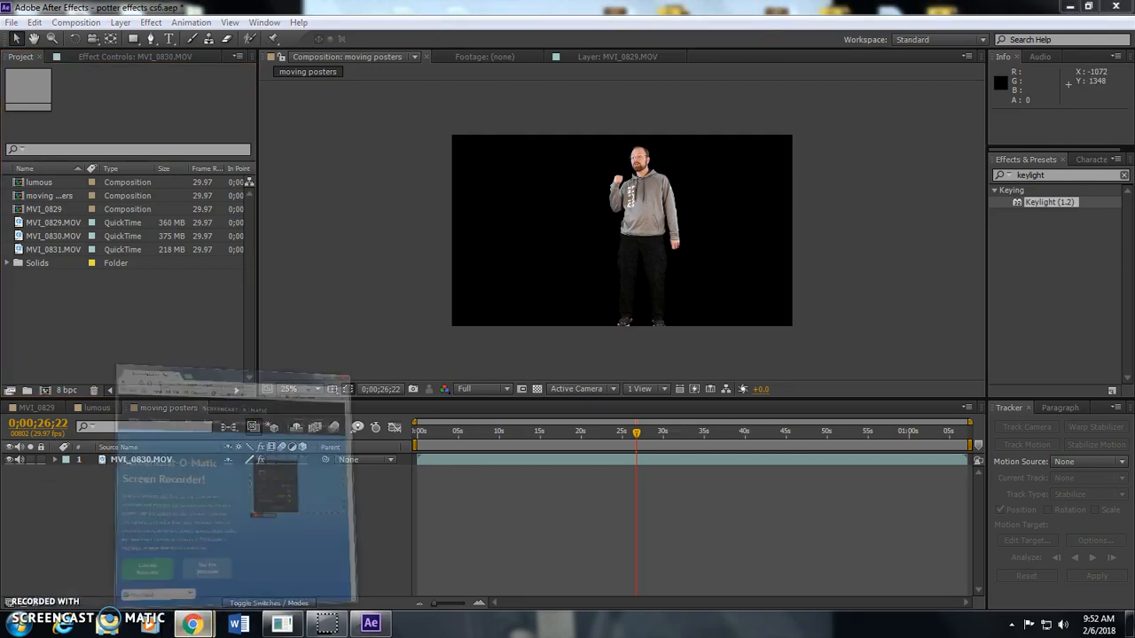
pyautogui.click(174, 27)
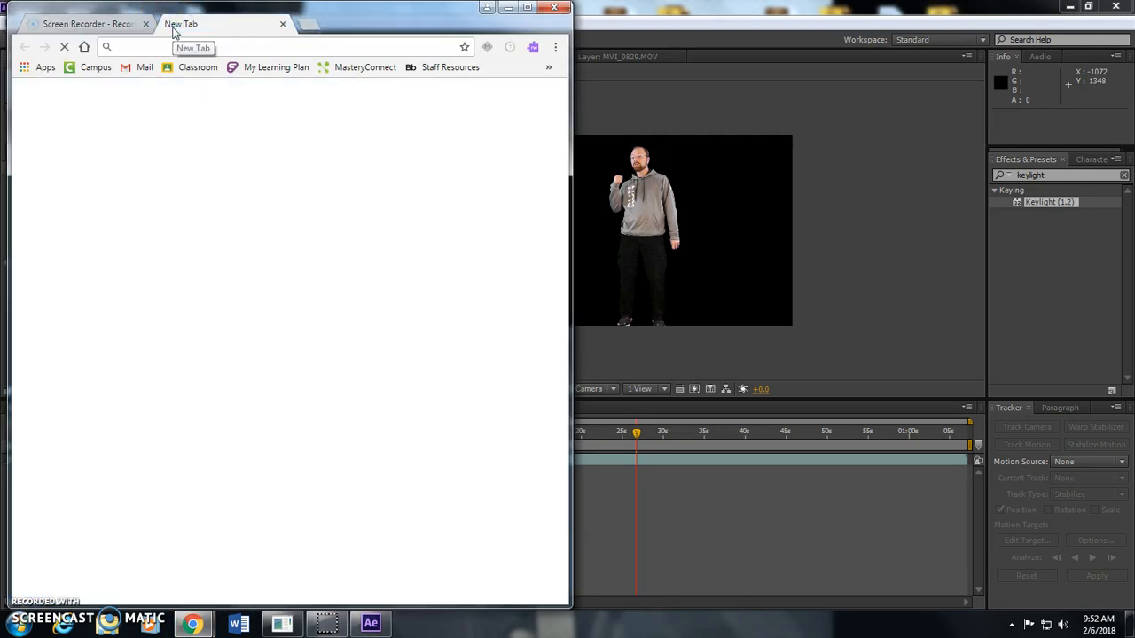
pyautogui.click(446, 97)
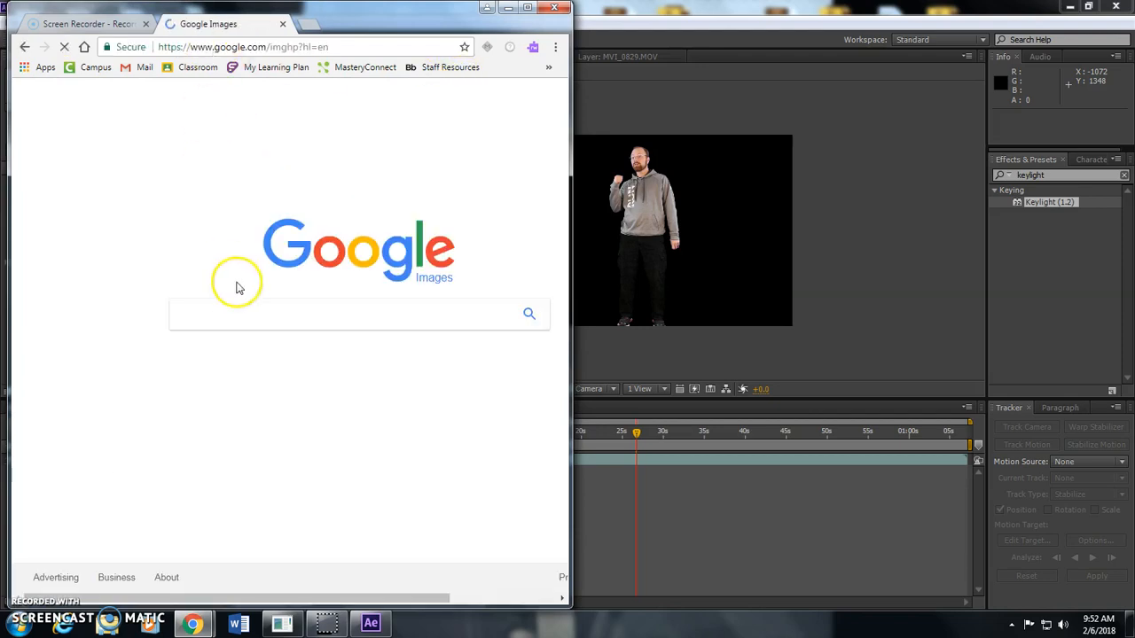
pyautogui.click(239, 311)
pyautogui.write('targan')
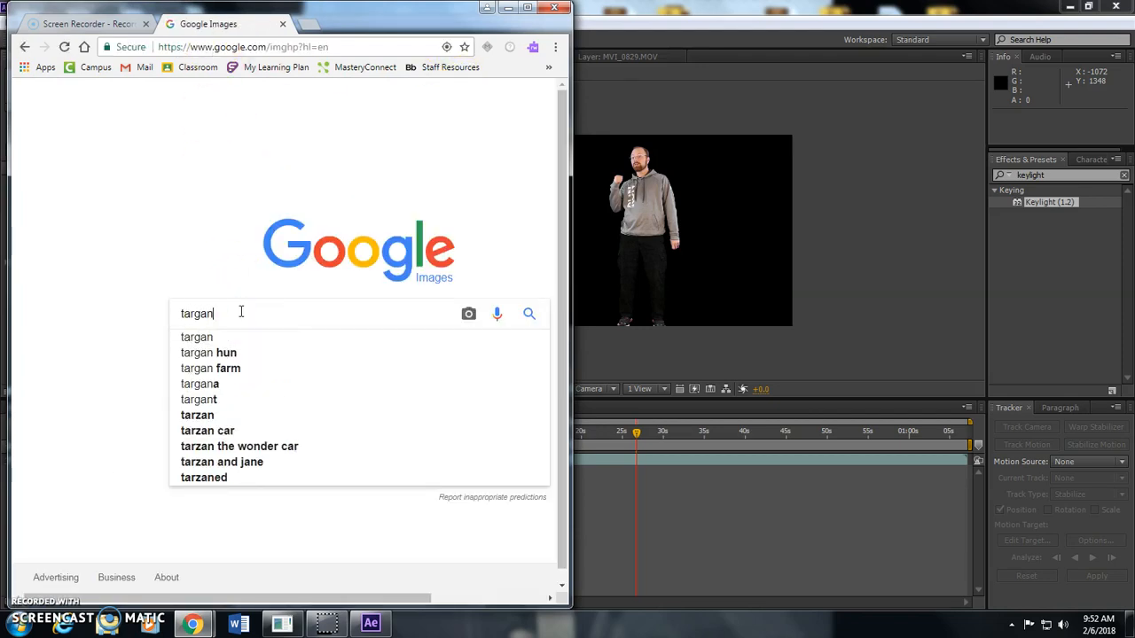
pyautogui.press('BackSpace')
pyautogui.write('tan')
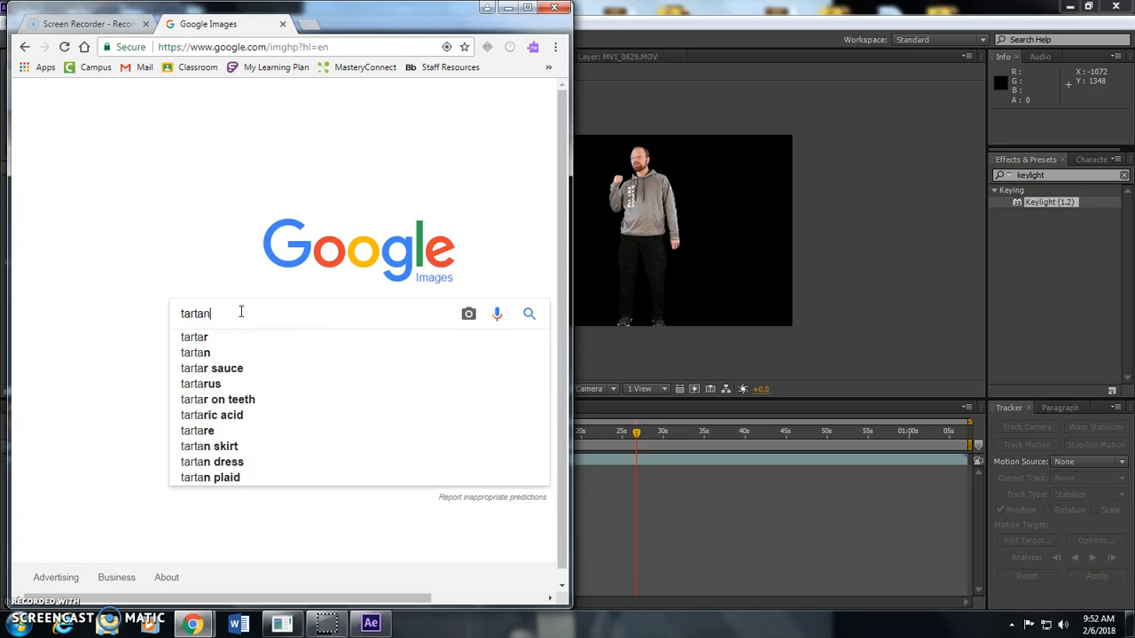
pyautogui.press('BackSpace')
pyautogui.press('BackSpace')
pyautogui.press('BackSpace')
pyautogui.press('BackSpace')
pyautogui.press('BackSpace')
pyautogui.press('BackSpace')
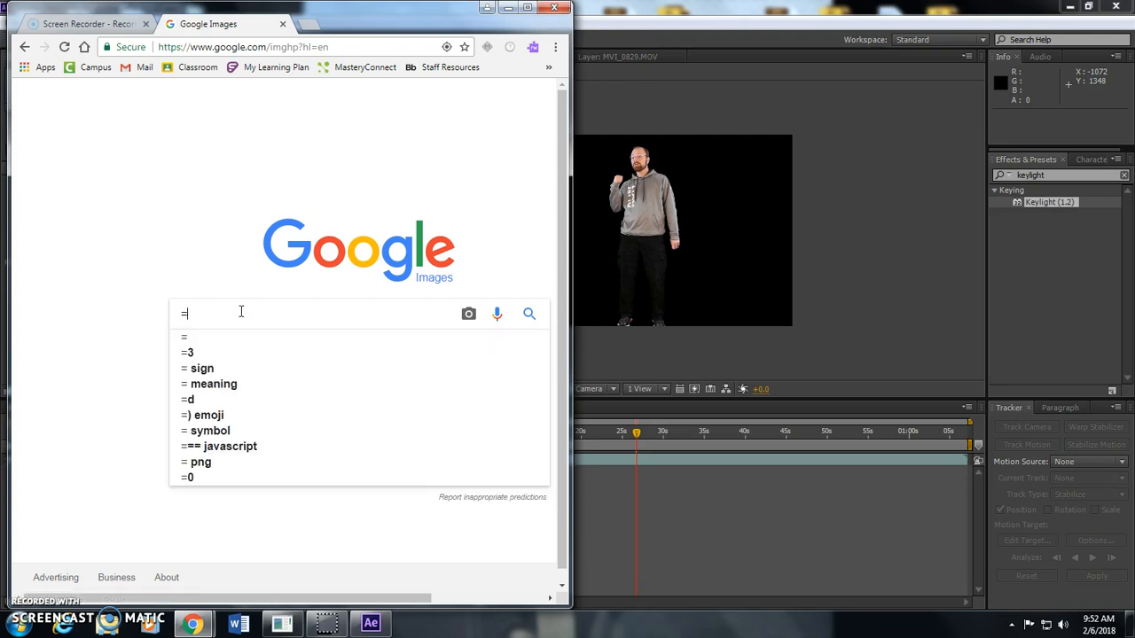
# Search Google Images for "college" and open the preview of the green "College Just Ahead" road sign picture.
pyautogui.write('college')
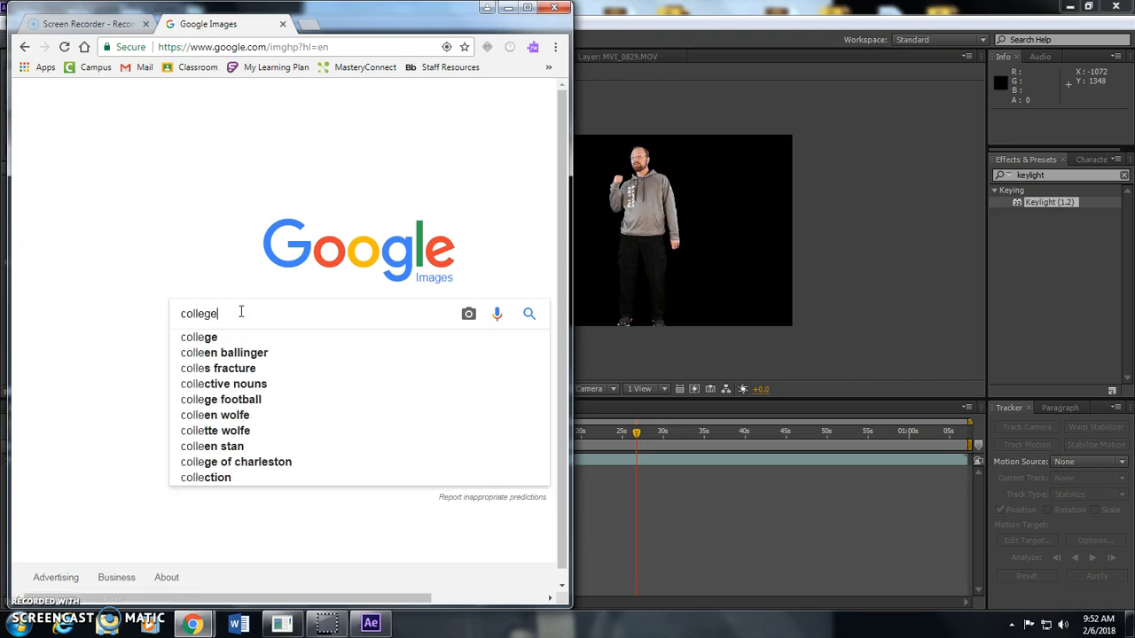
pyautogui.press('Return')
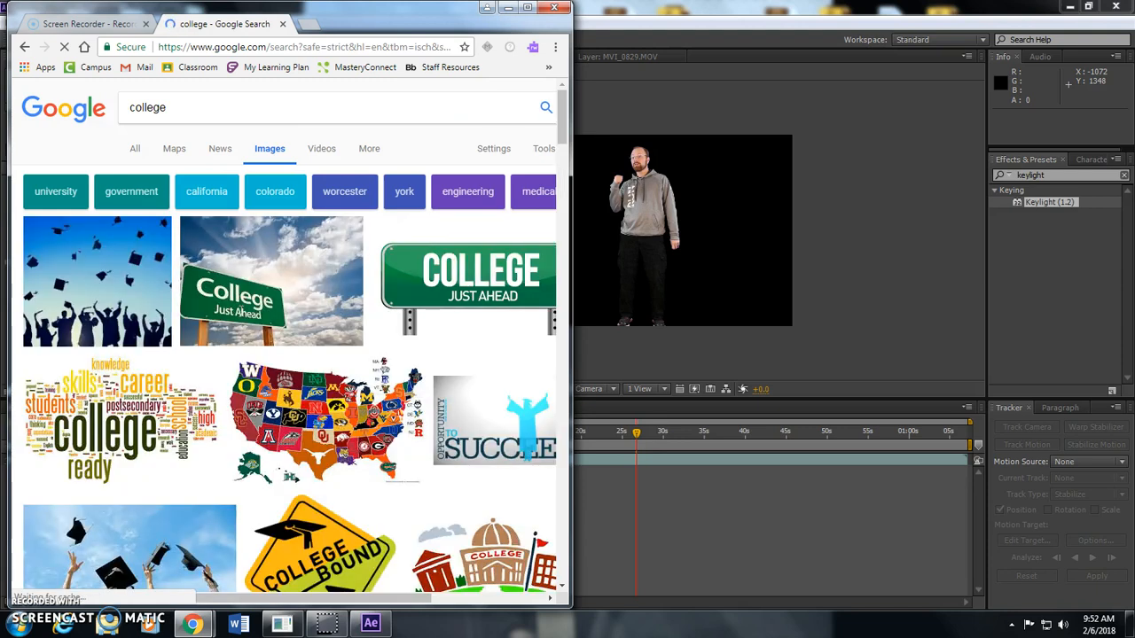
pyautogui.click(236, 294)
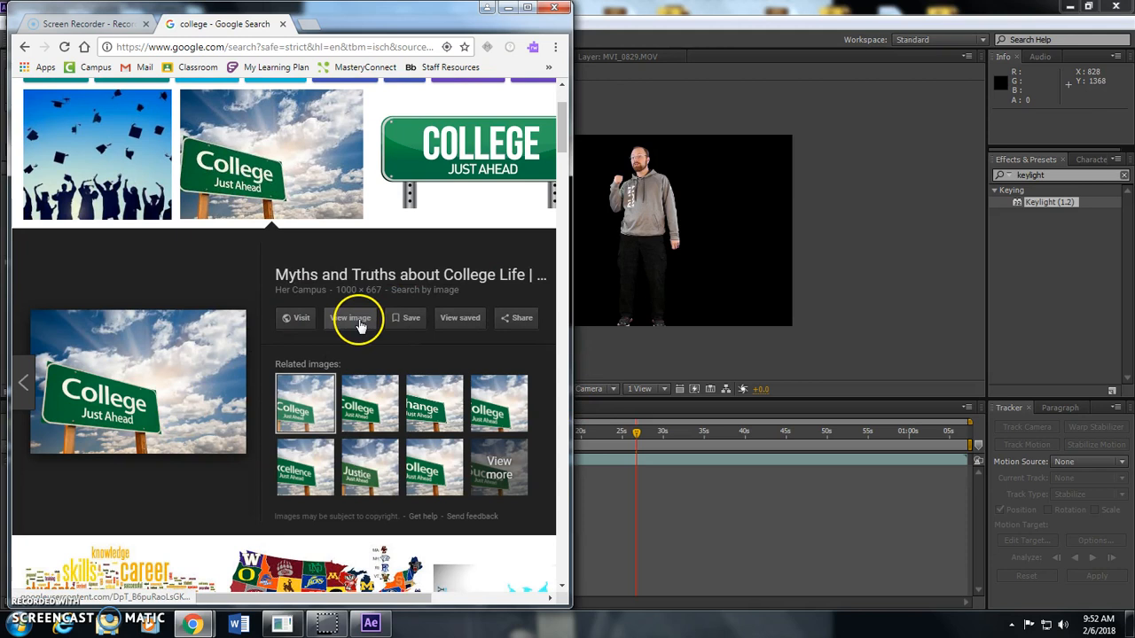
# Save the road sign picture to the Desktop as a JPEG named "college" and return to After Effects.
pyautogui.rightClick(101, 383)
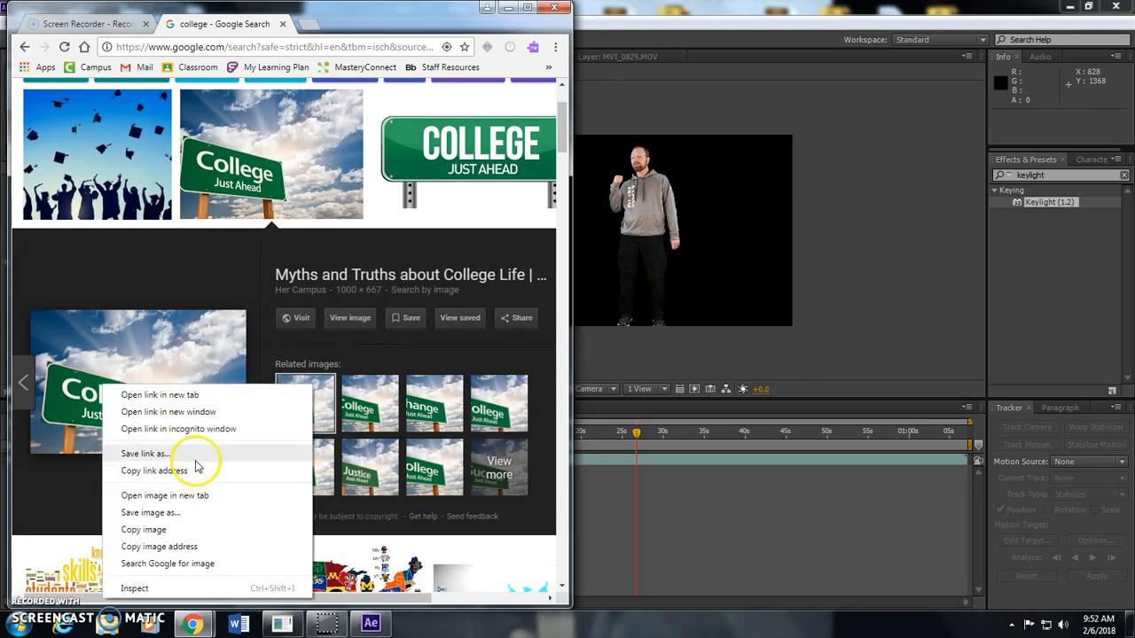
pyautogui.click(197, 514)
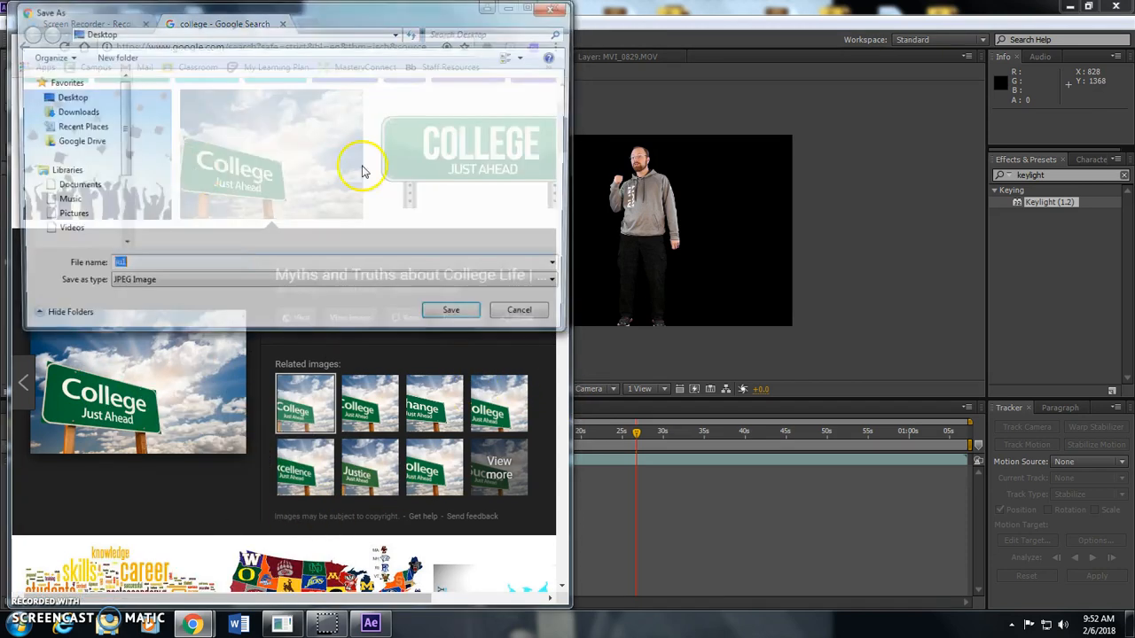
pyautogui.write('college')
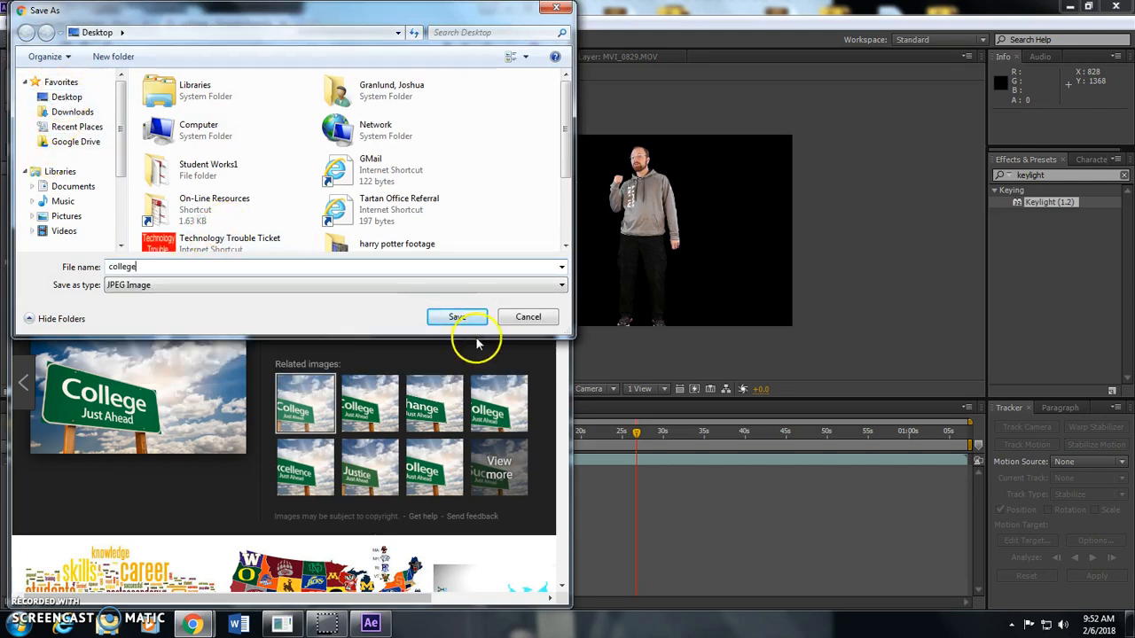
pyautogui.click(459, 316)
pyautogui.click(511, 8)
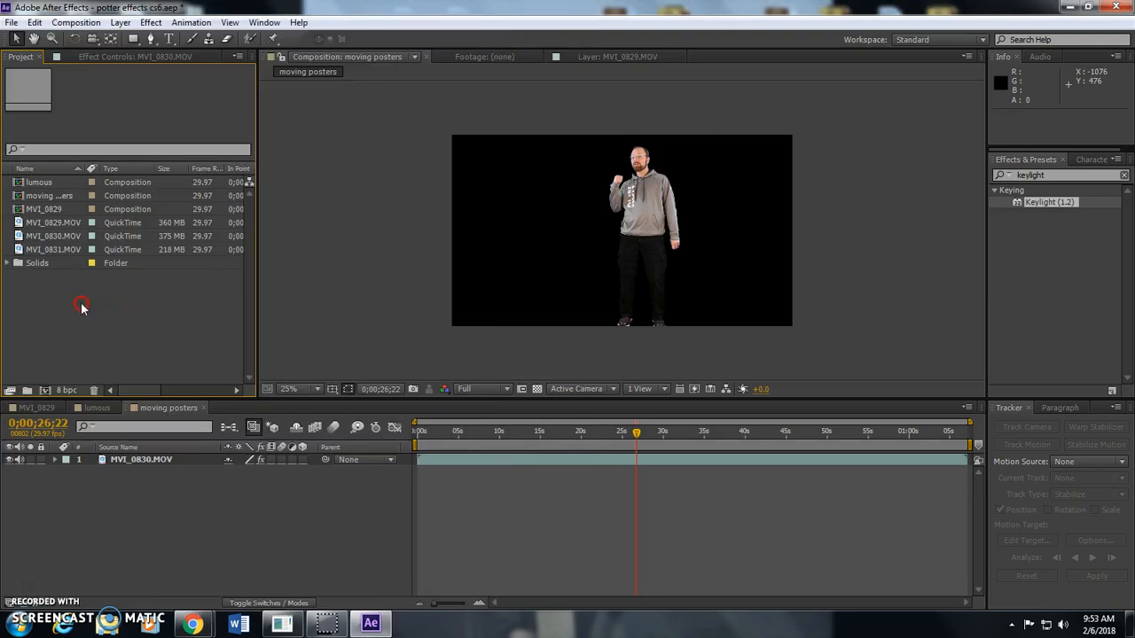
# Import college.jpeg from the Desktop into the project.
pyautogui.doubleClick(129, 315)
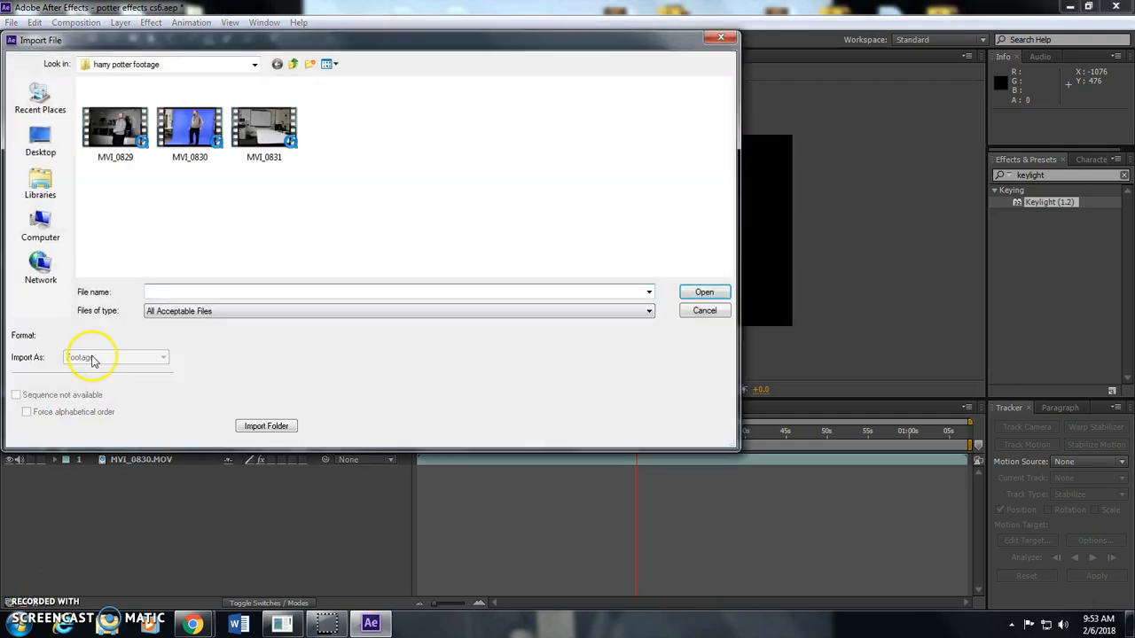
pyautogui.click(37, 135)
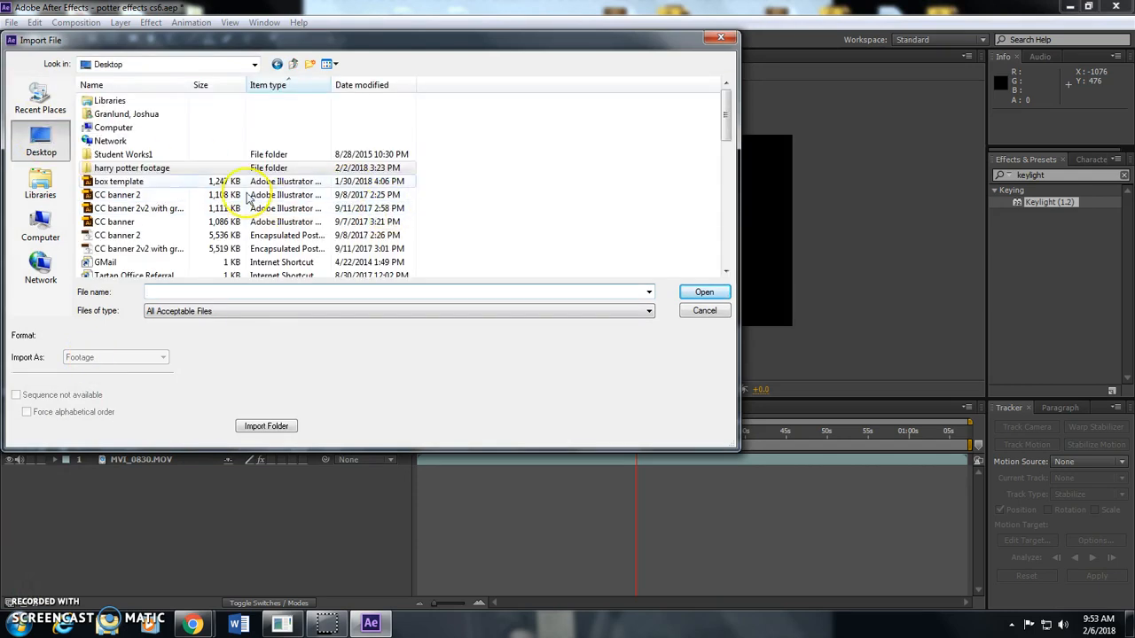
pyautogui.write('co')
pyautogui.press('Down')
pyautogui.press('Return')
# Place college.jpeg beneath MVI_0830.MOV in the moving posters composition and scale it to about 197% to cover the frame.
pyautogui.moveTo(16, 188); pyautogui.dragTo(115, 464)
pyautogui.moveTo(537, 295); pyautogui.dragTo(447, 347)
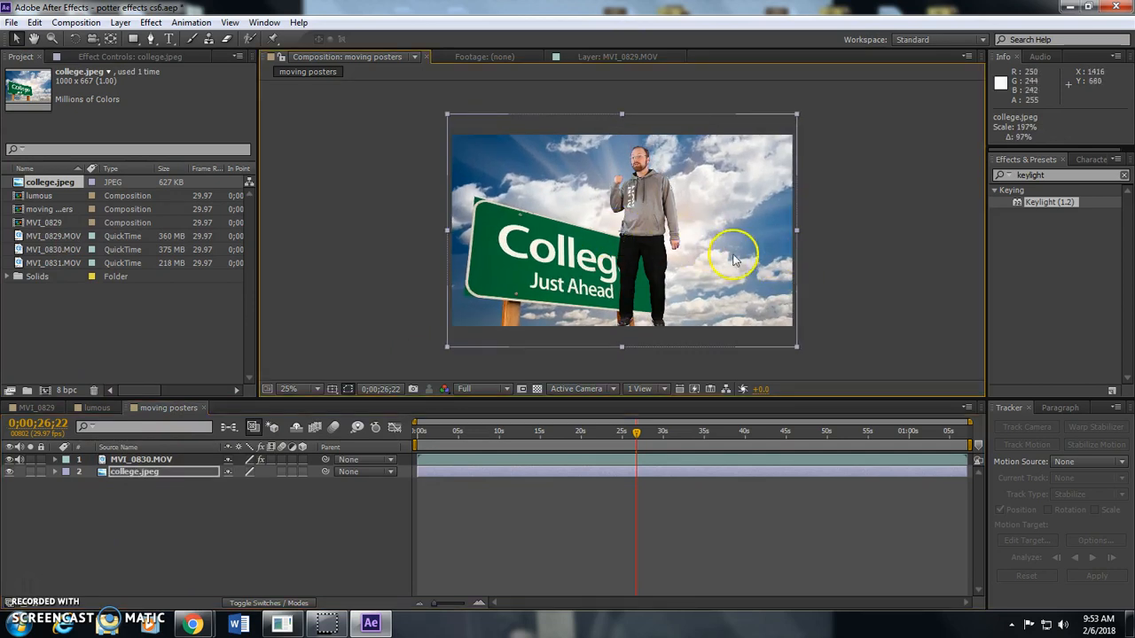
# Add a text layer reading "Everyone can go to College!" near the top of the poster.
pyautogui.click(167, 39)
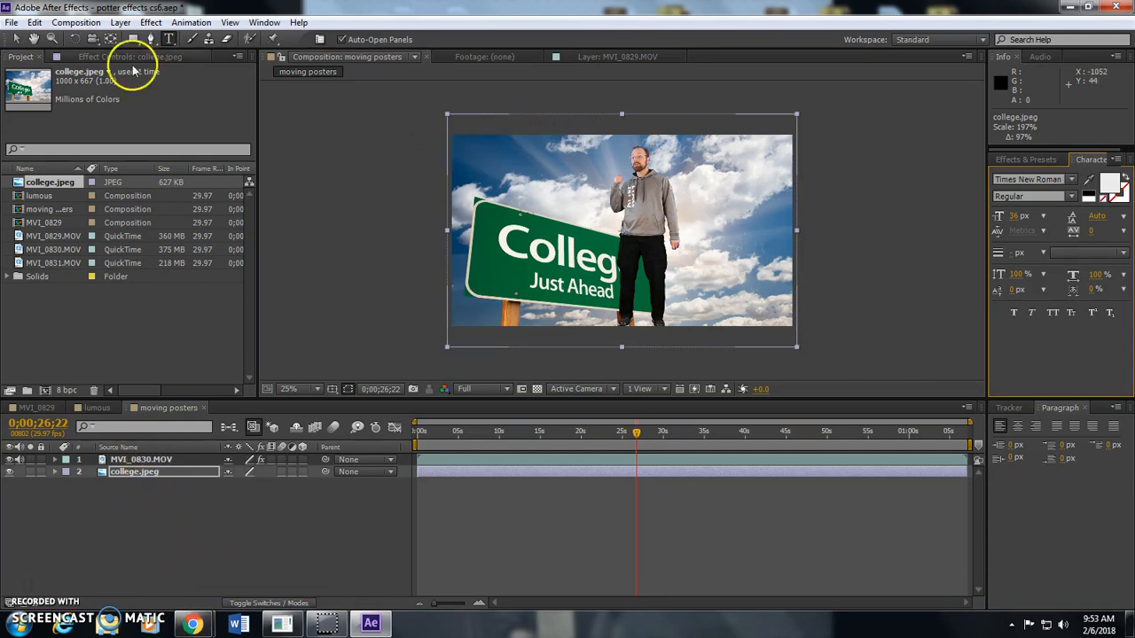
pyautogui.click(504, 150)
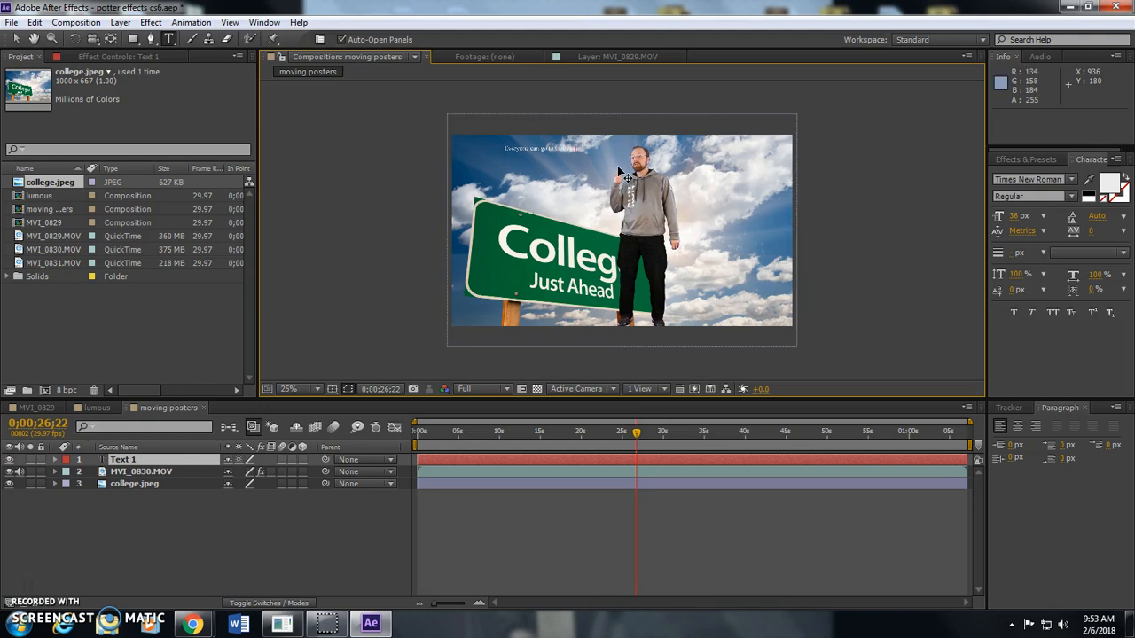
# Format the whole headline at 121 px with a black fill and a 6 px black stroke over the fill.
pyautogui.click(504, 130)
pyautogui.click(503, 146)
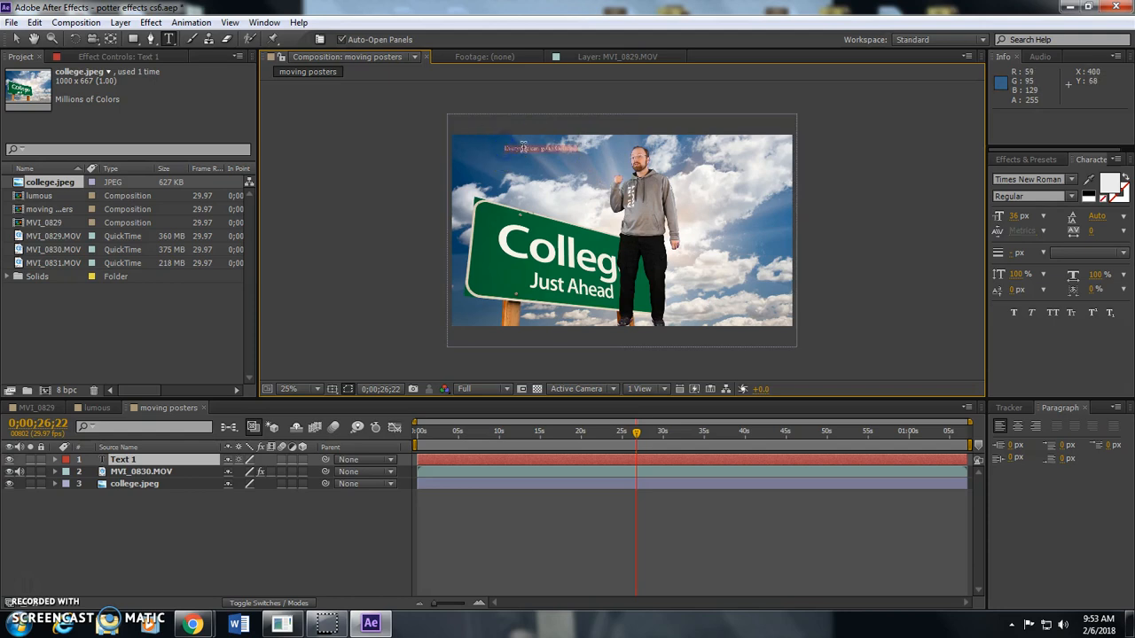
pyautogui.moveTo(1013, 215); pyautogui.dragTo(1072, 217)
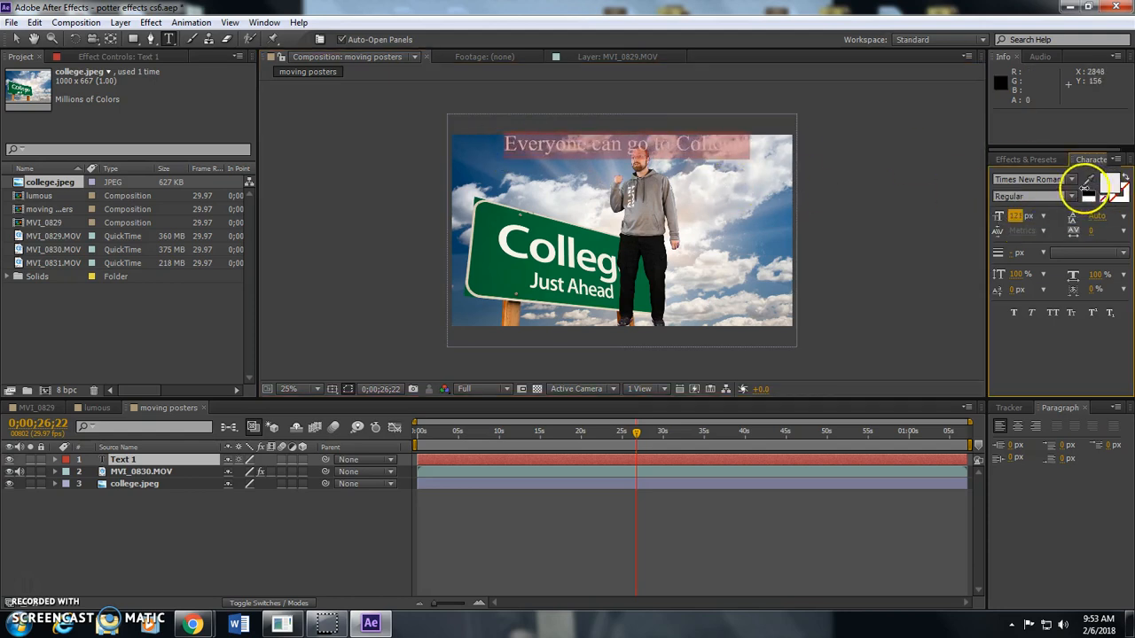
pyautogui.click(1089, 195)
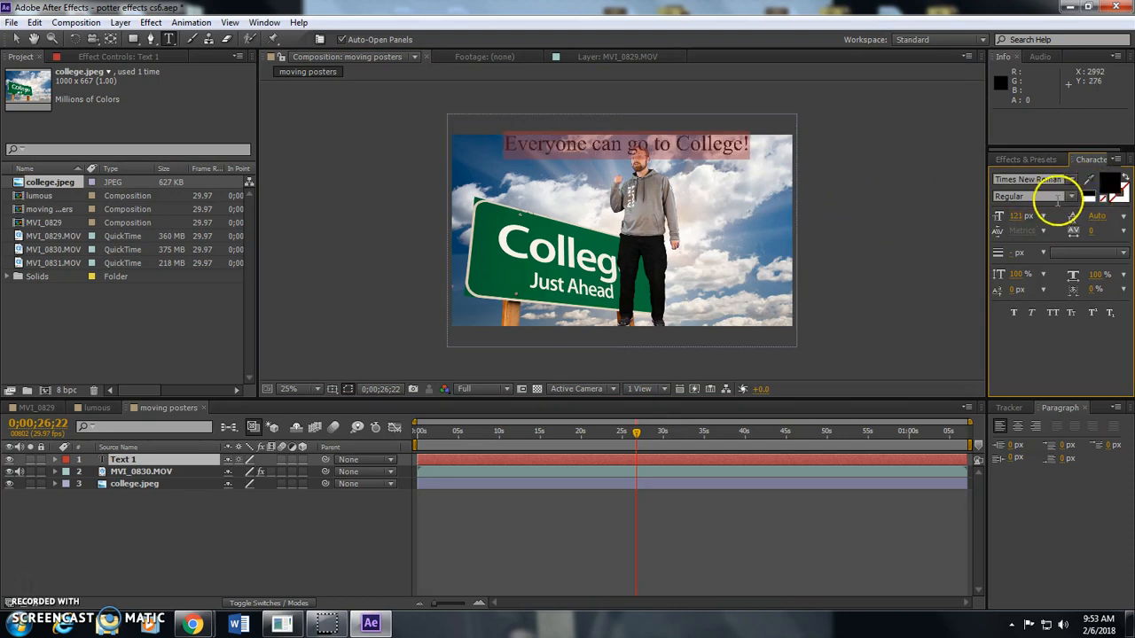
pyautogui.click(999, 257)
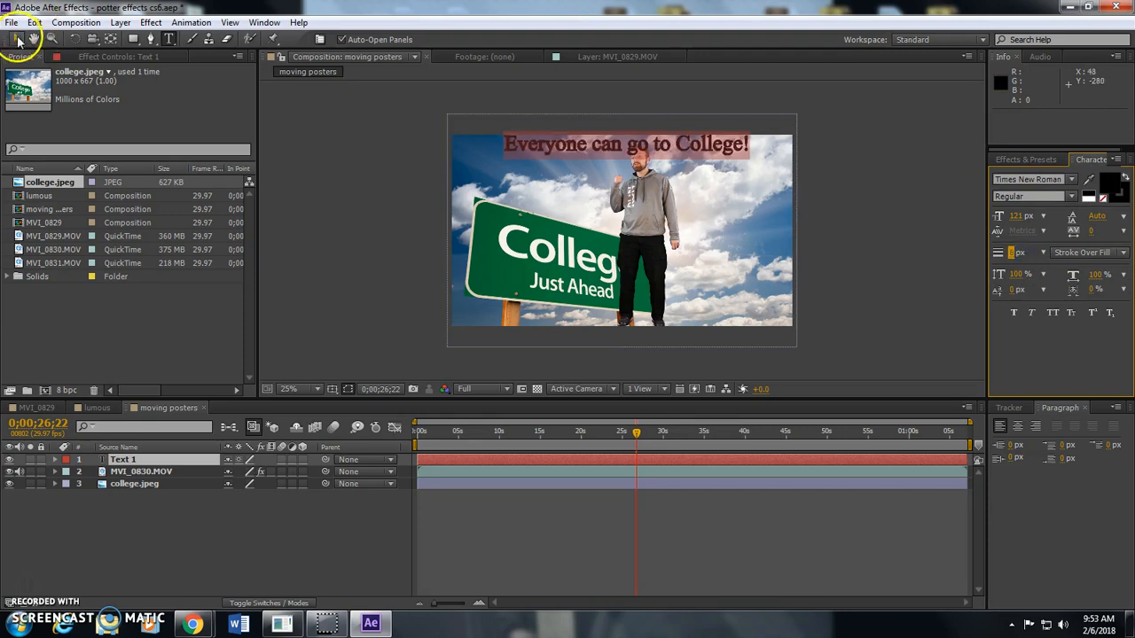
# Apply the Drop Shadow effect to the headline layer with Distance 34 and Softness 45.
pyautogui.click(1030, 160)
pyautogui.click(1039, 175)
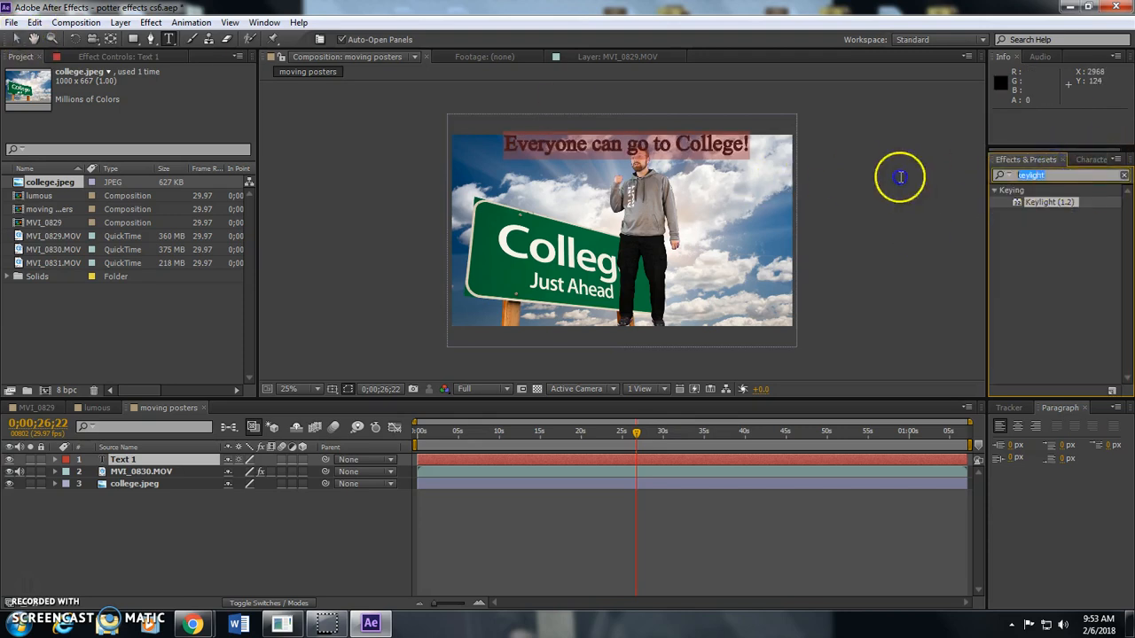
pyautogui.write('shadow')
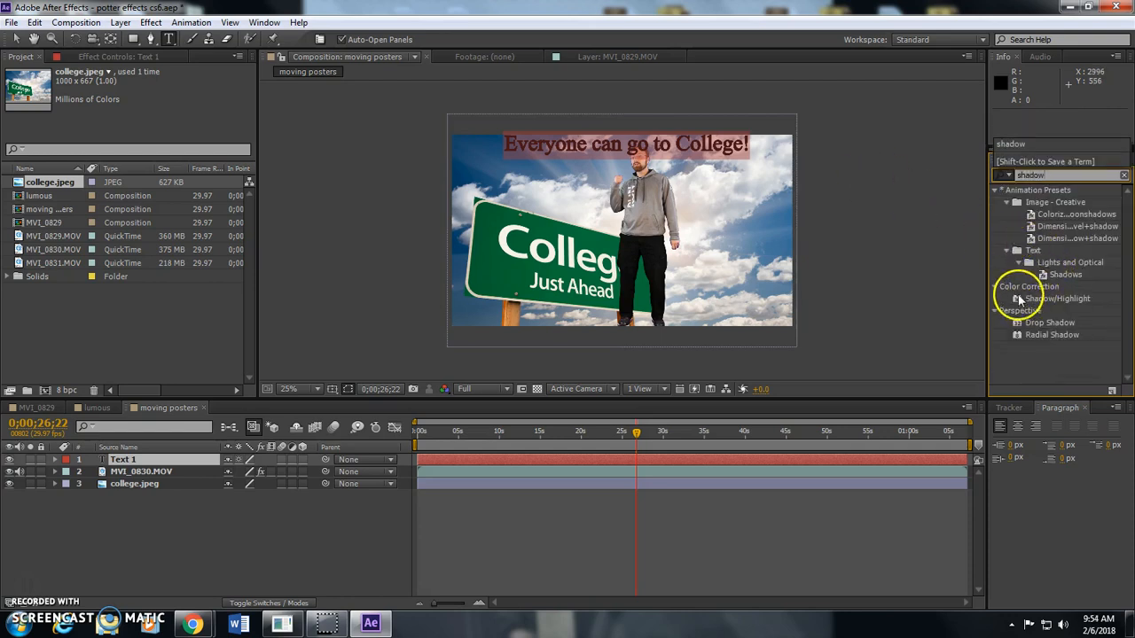
pyautogui.moveTo(1019, 322); pyautogui.dragTo(124, 459)
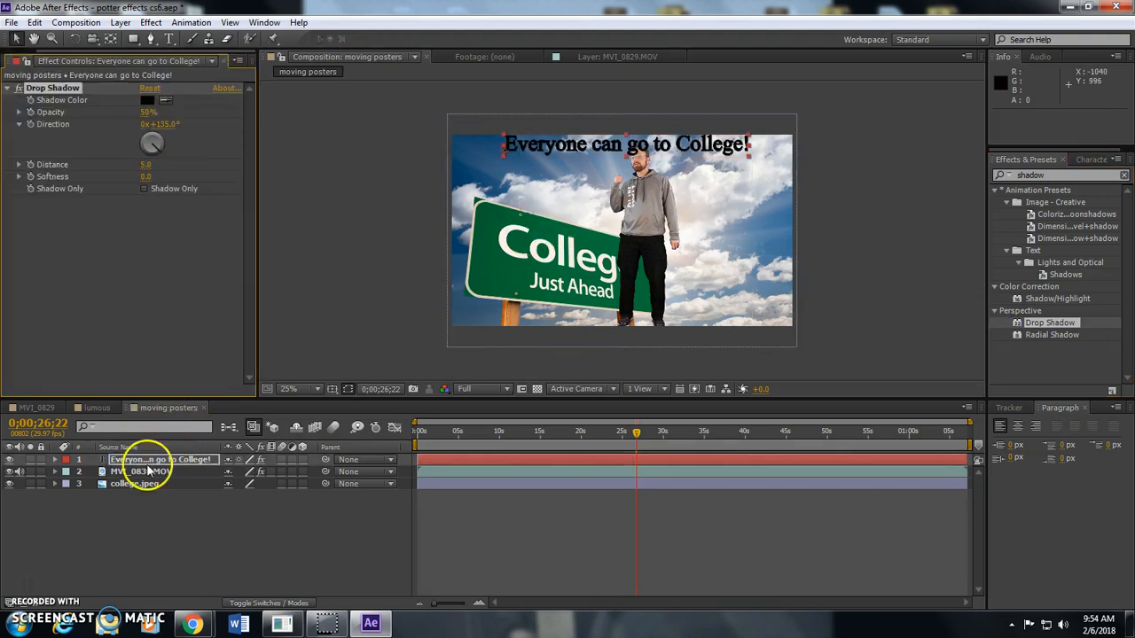
pyautogui.moveTo(144, 168); pyautogui.dragTo(167, 164)
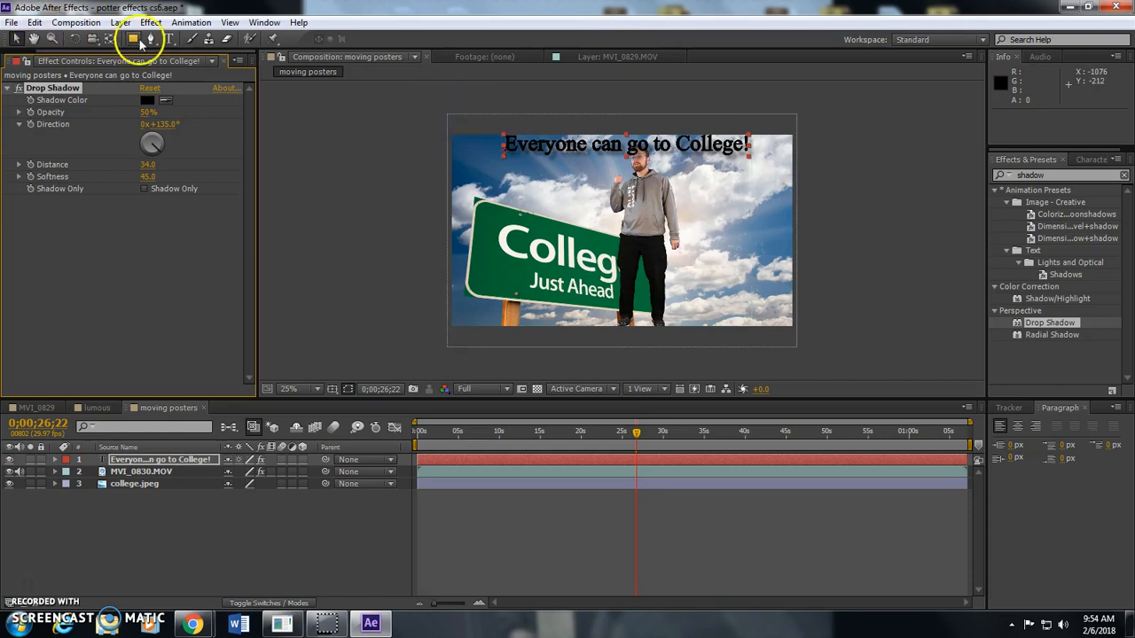
# Break the headline onto two lines before "go to College!" and move it above the sign, to about position 164, 156.
pyautogui.click(168, 38)
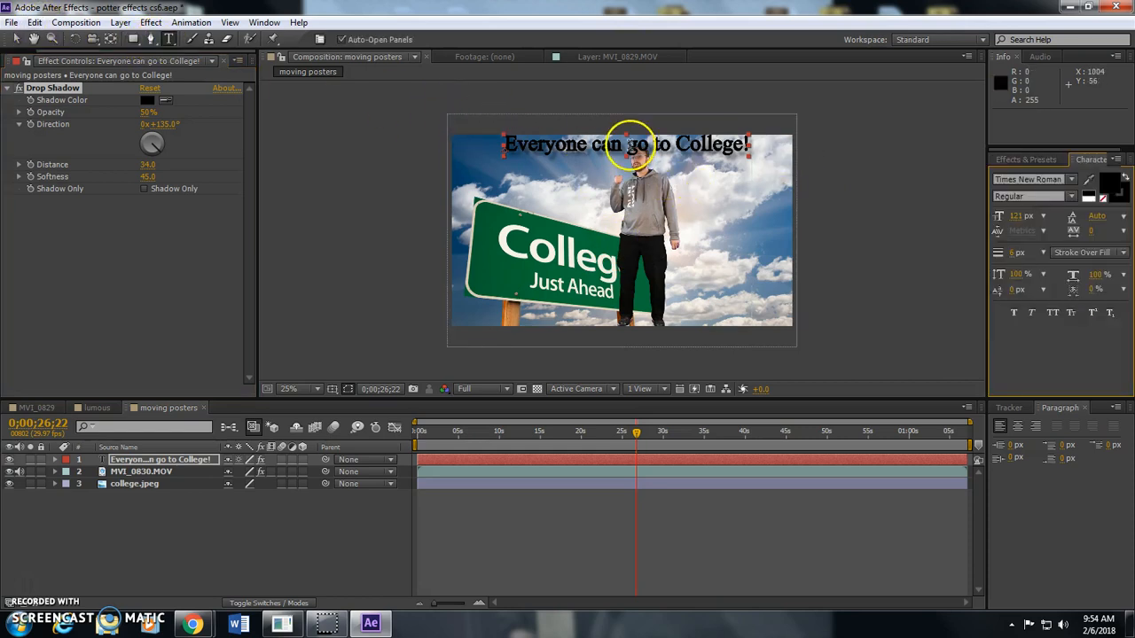
pyautogui.click(640, 137)
pyautogui.press('Return')
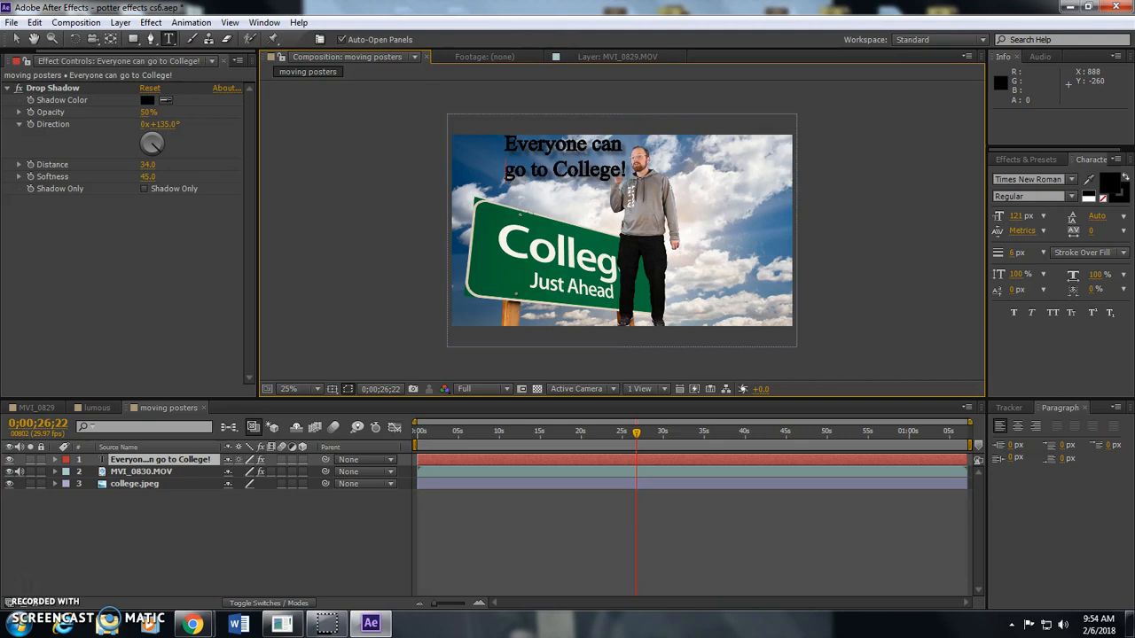
pyautogui.click(15, 39)
pyautogui.moveTo(563, 144); pyautogui.dragTo(533, 160)
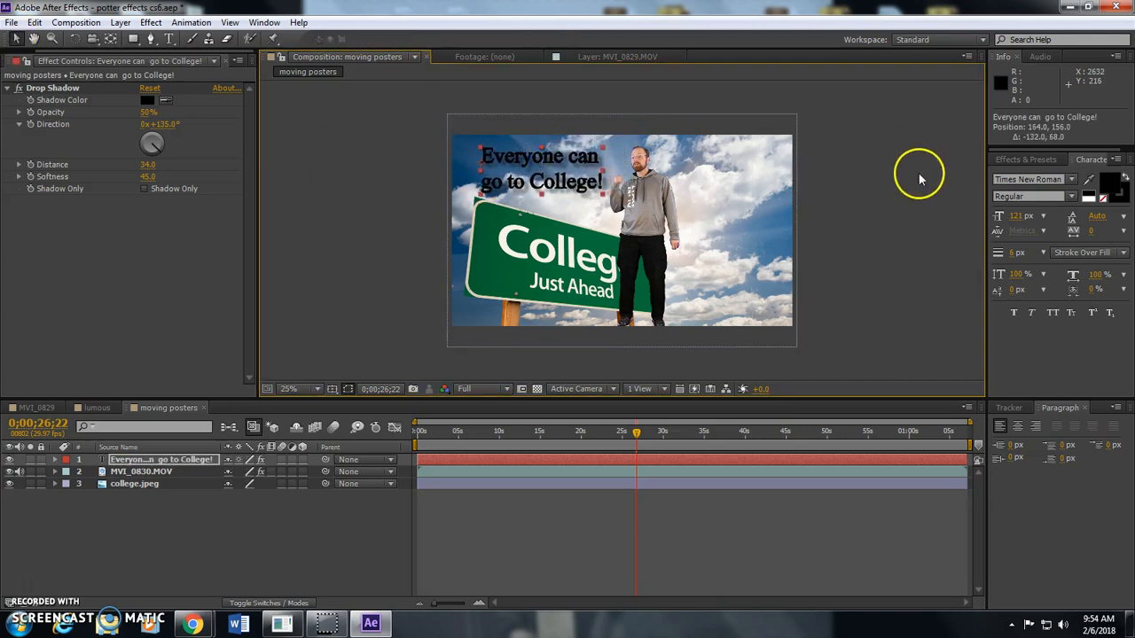
pyautogui.click(919, 180)
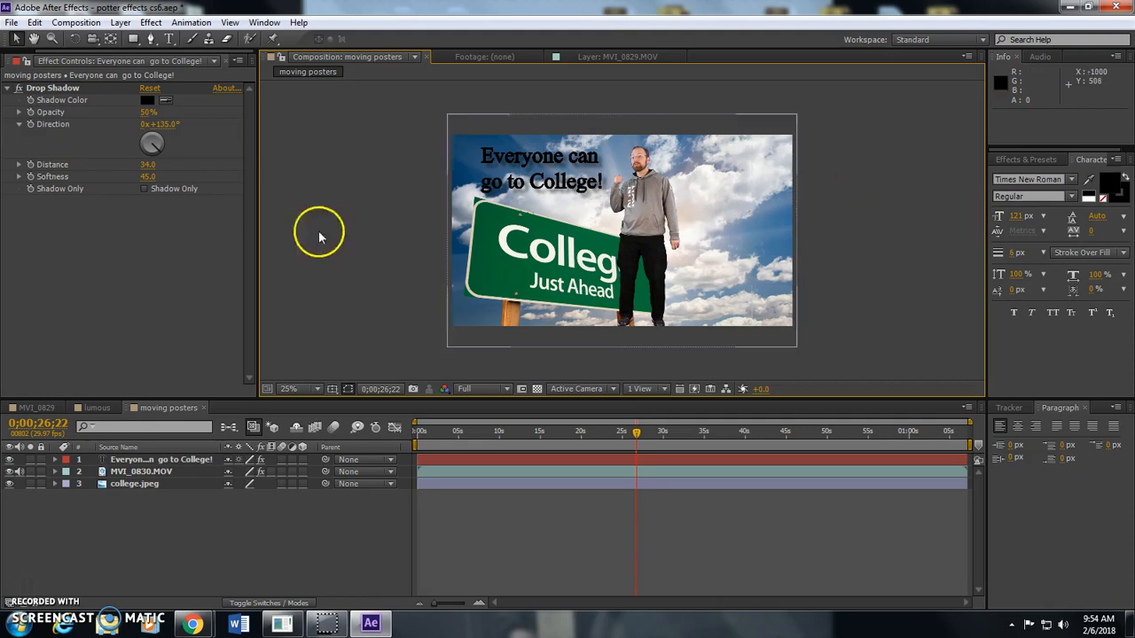
# Add a second text layer in the sky beside the man, reading "register!" followed by a two-line postal address.
pyautogui.click(168, 38)
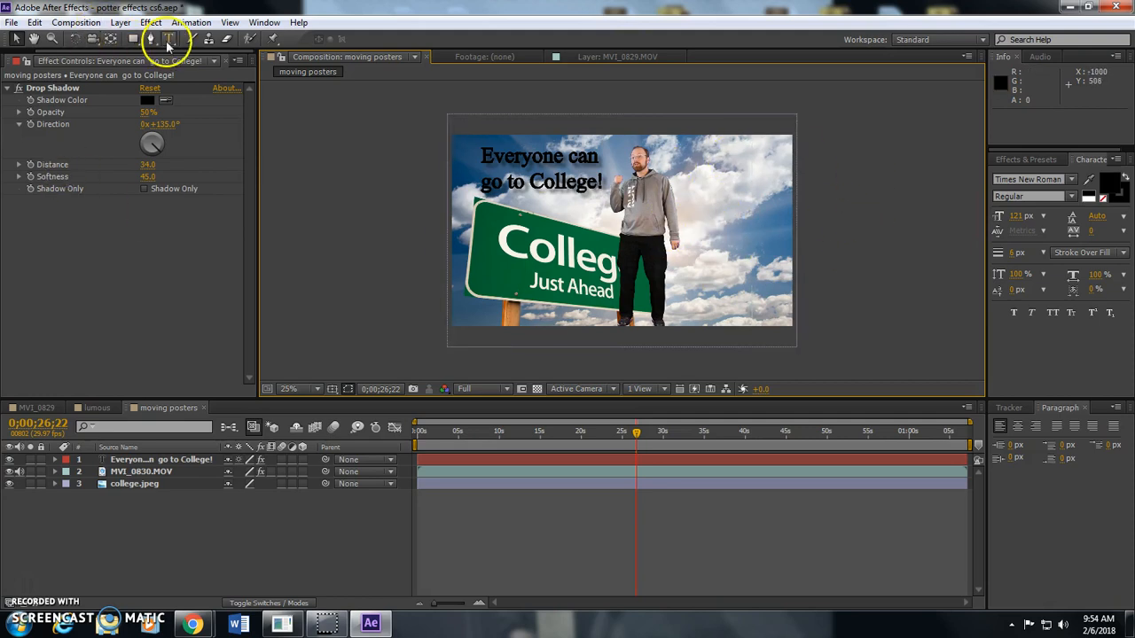
pyautogui.click(716, 162)
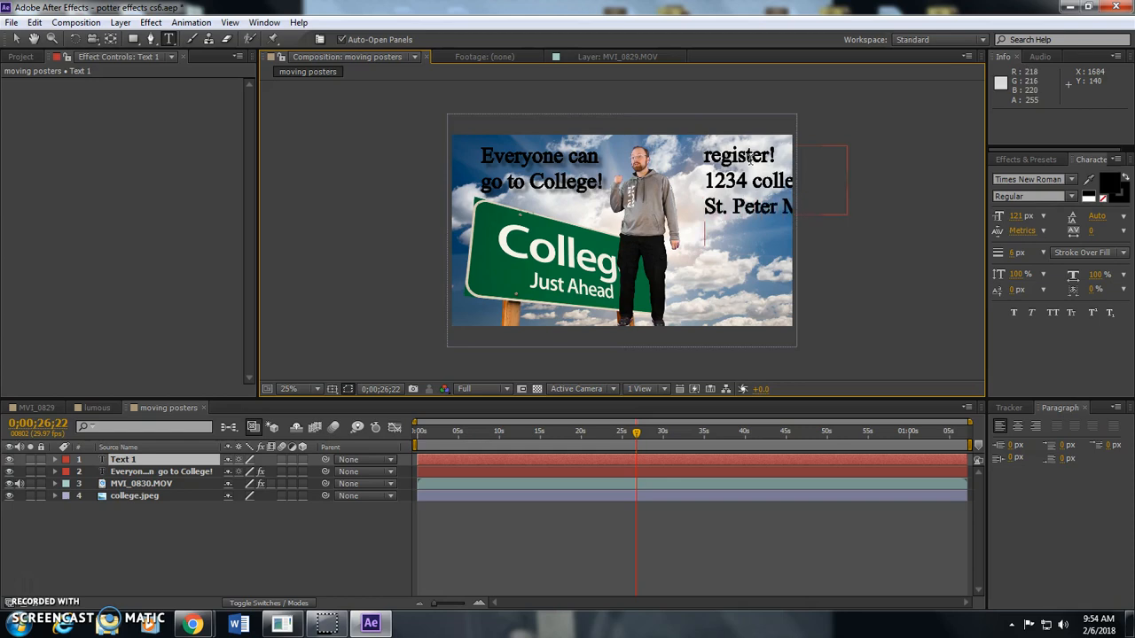
# Shrink the register text to about half its size and place it in the poster's lower-right corner.
pyautogui.click(21, 42)
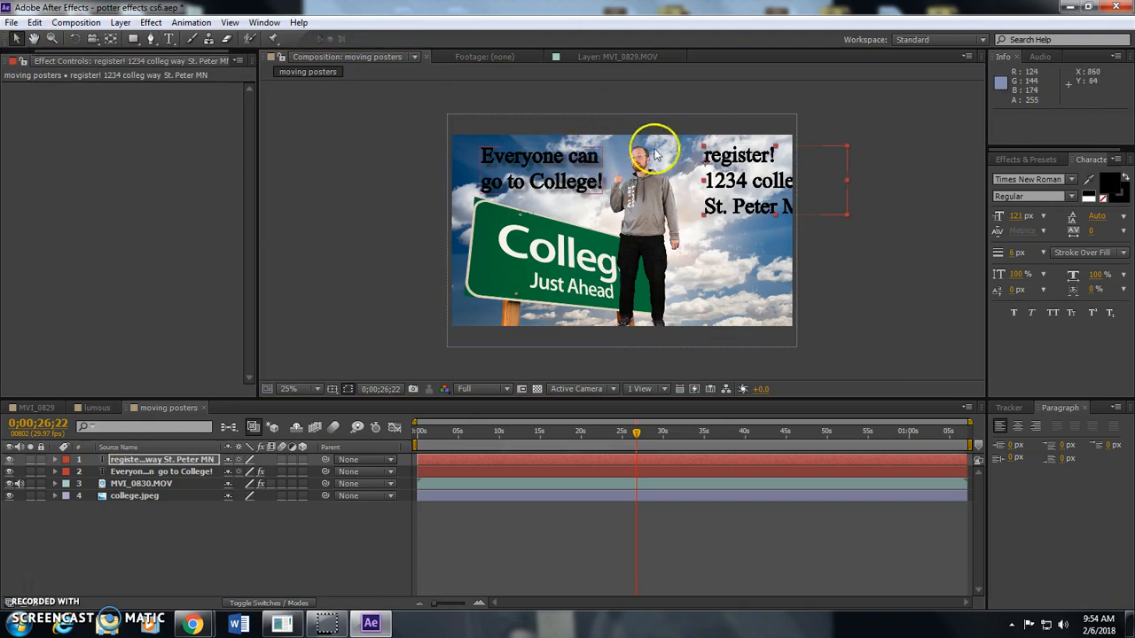
pyautogui.moveTo(848, 147); pyautogui.dragTo(733, 297)
pyautogui.click(843, 246)
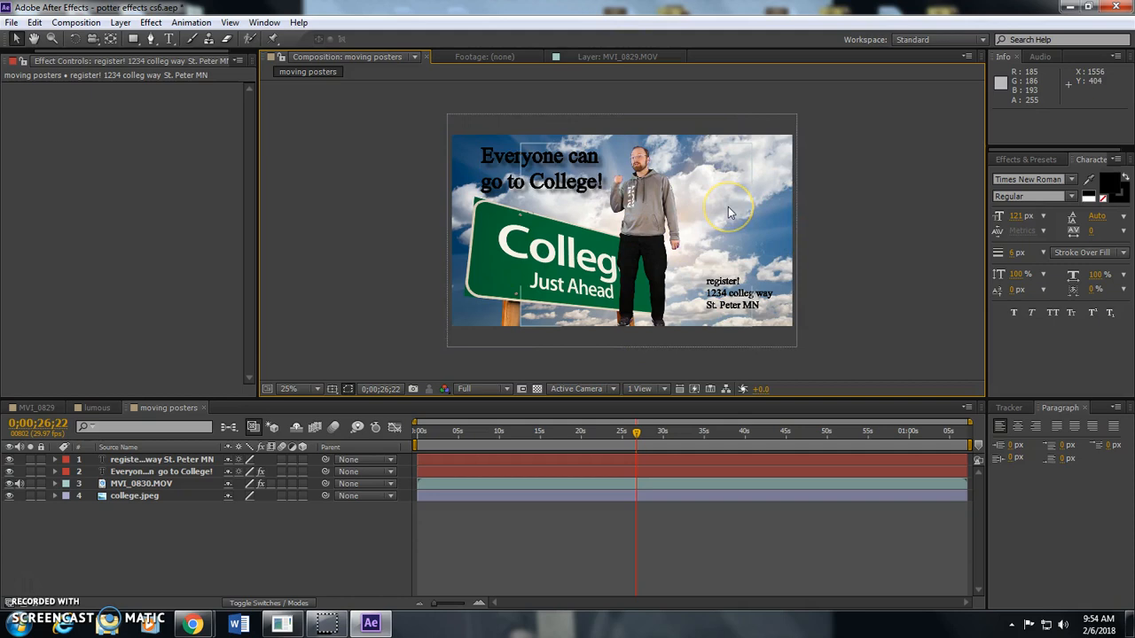
# Preview the poster at several points in time, ending at 0;00;28;14, and show the project's file list.
pyautogui.moveTo(585, 434); pyautogui.dragTo(535, 434)
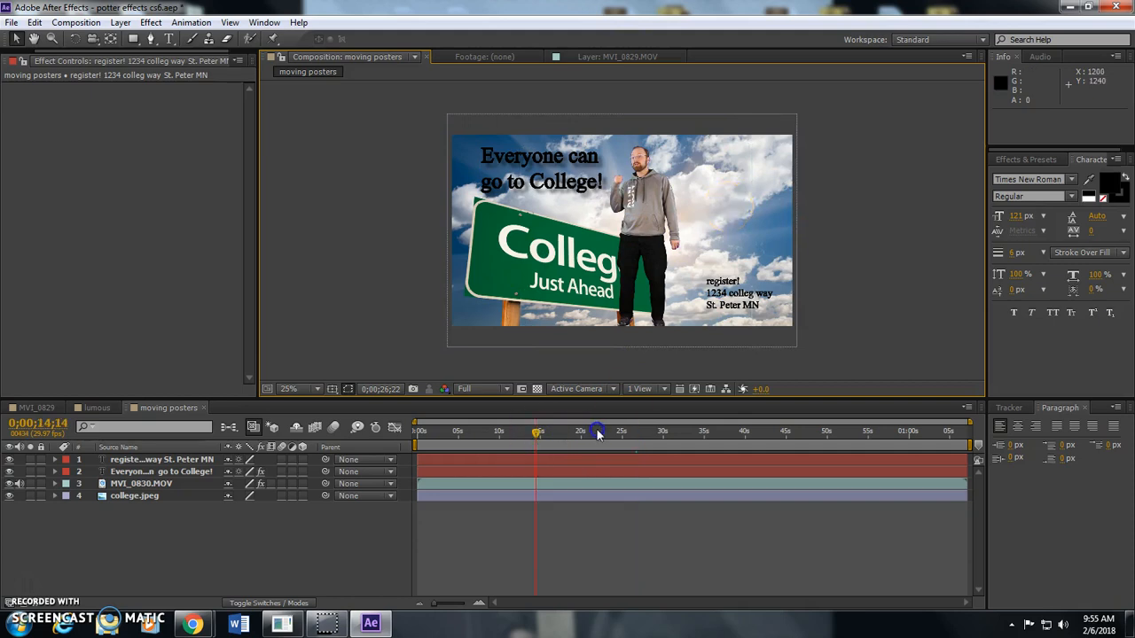
pyautogui.click(651, 433)
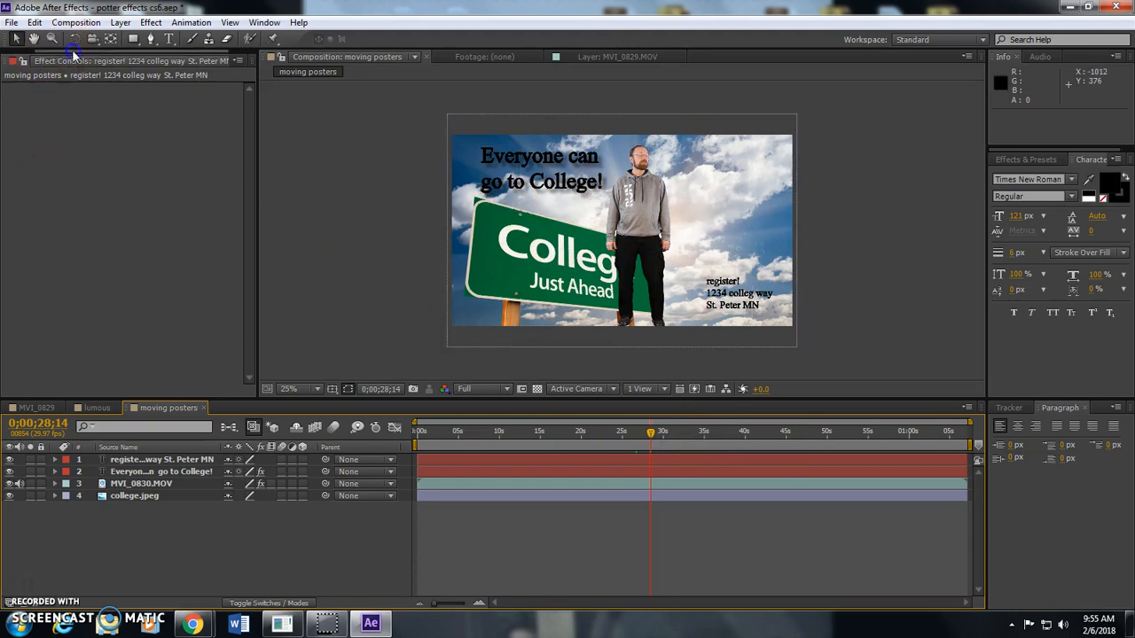
pyautogui.click(20, 60)
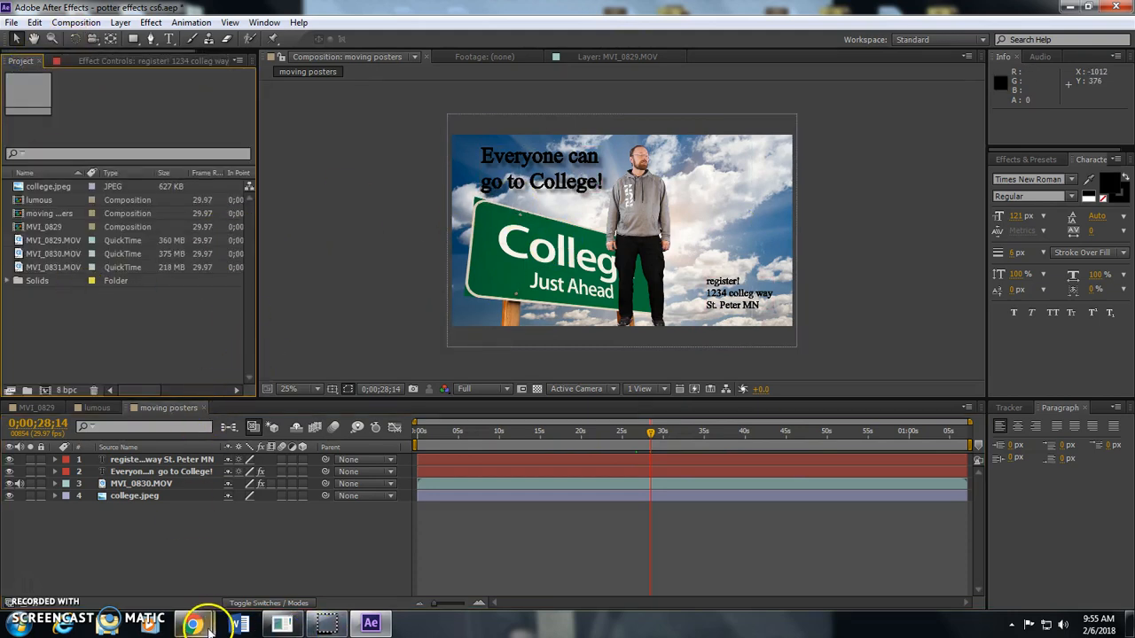
# Switch to Chrome and search Google Images for "old paper texture".
pyautogui.moveTo(192, 624)
pyautogui.click(271, 554)
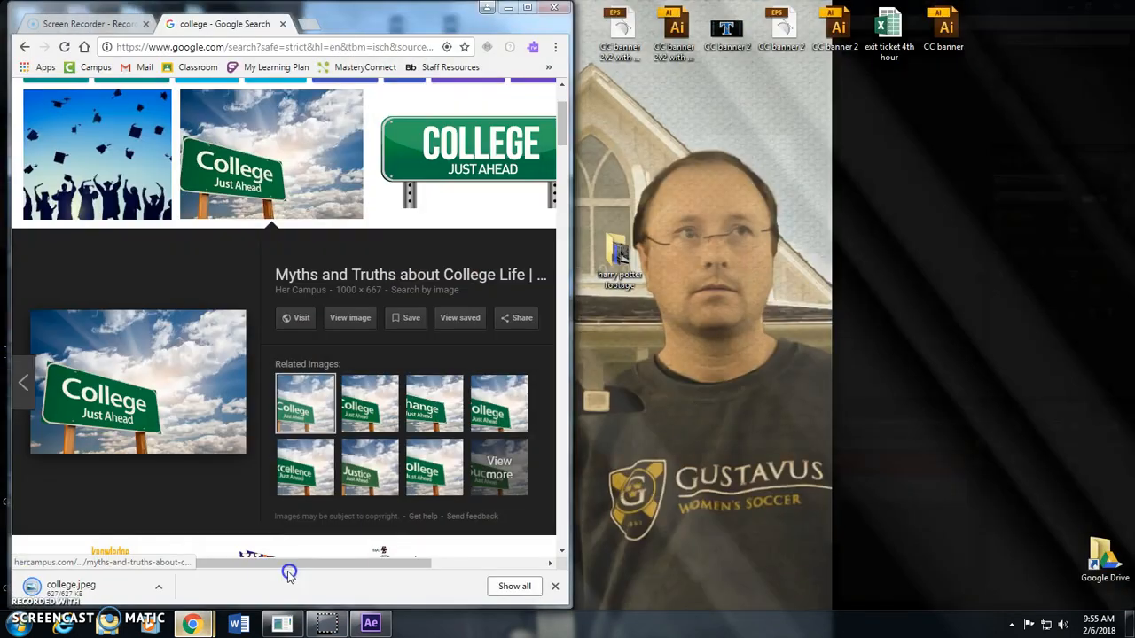
pyautogui.scroll(3, 305, 96)
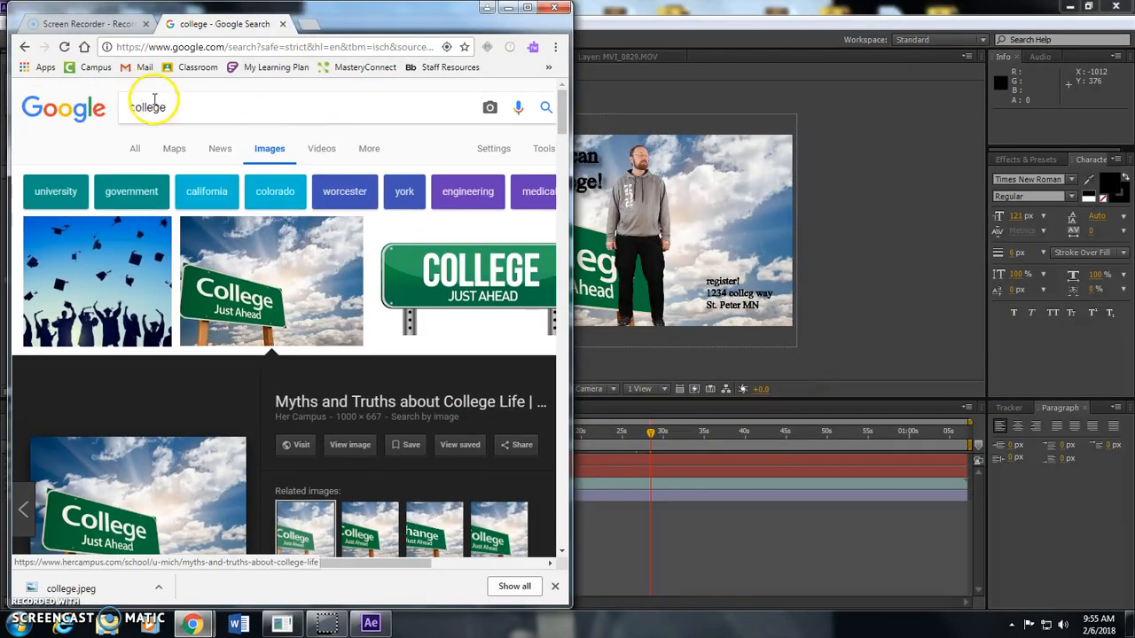
pyautogui.moveTo(158, 107); pyautogui.dragTo(165, 107)
pyautogui.press('BackSpace')
pyautogui.press('BackSpace')
pyautogui.press('BackSpace')
pyautogui.press('BackSpace')
pyautogui.press('BackSpace')
pyautogui.press('BackSpace')
pyautogui.press('BackSpace')
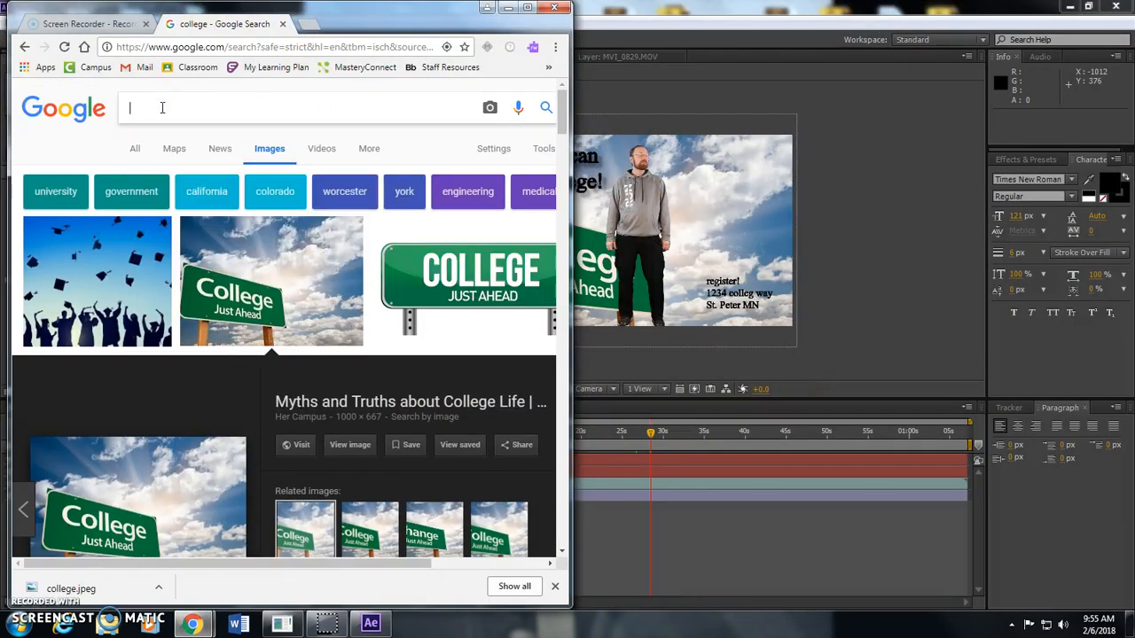
pyautogui.write('old paper ')
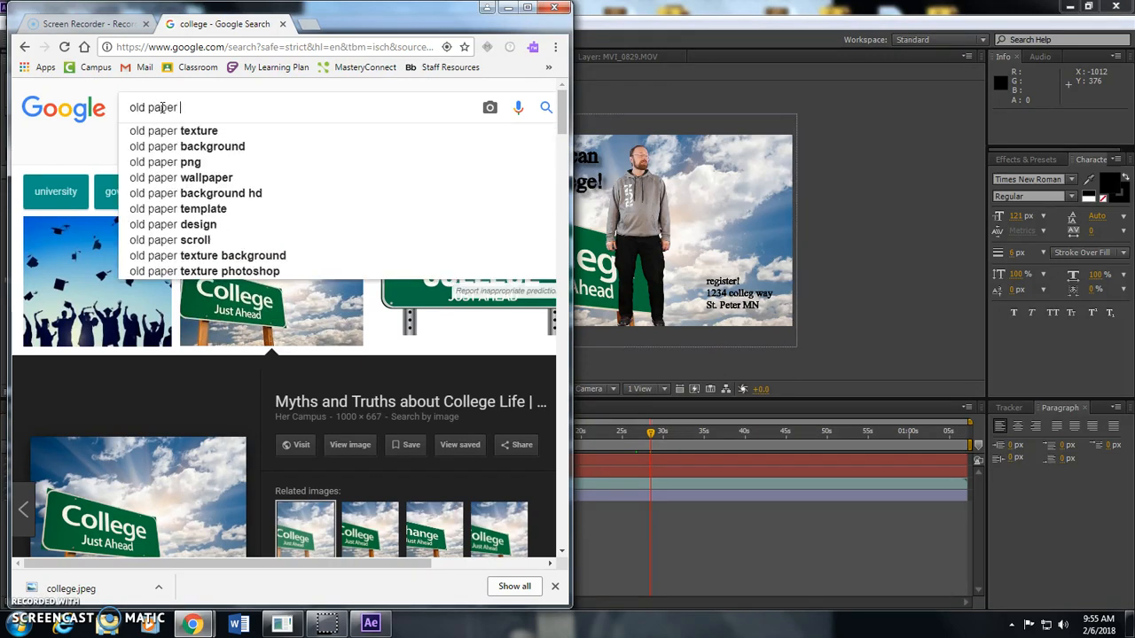
pyautogui.write('texture')
pyautogui.press('Return')
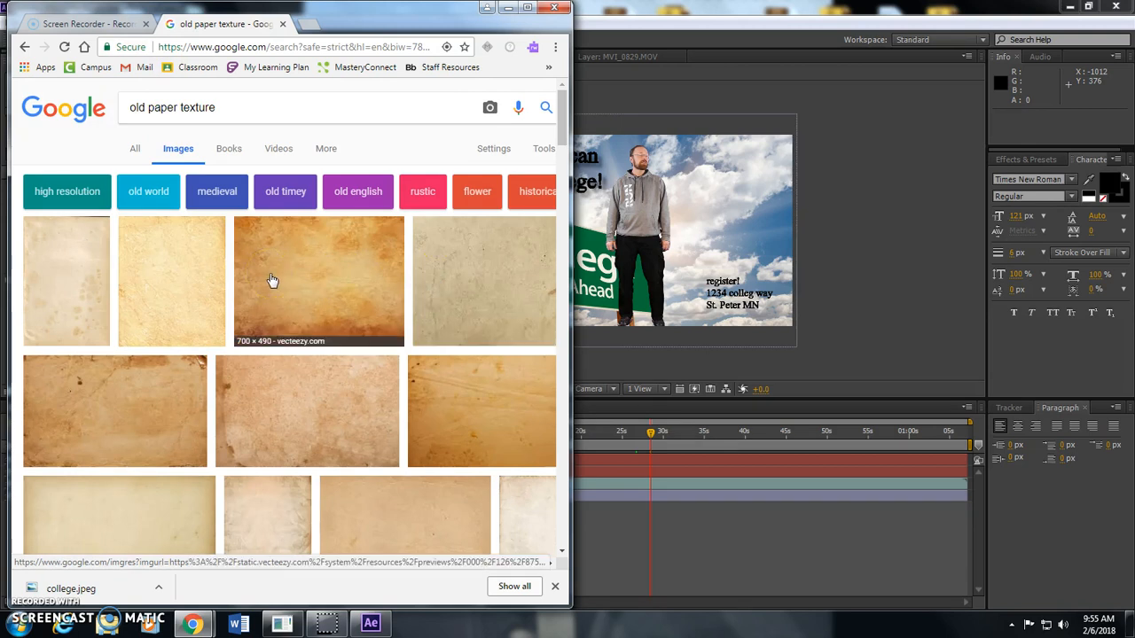
# Open the preview of the 3000 × 2000 Old Grunge Paper Texture image and return to After Effects.
pyautogui.click(61, 443)
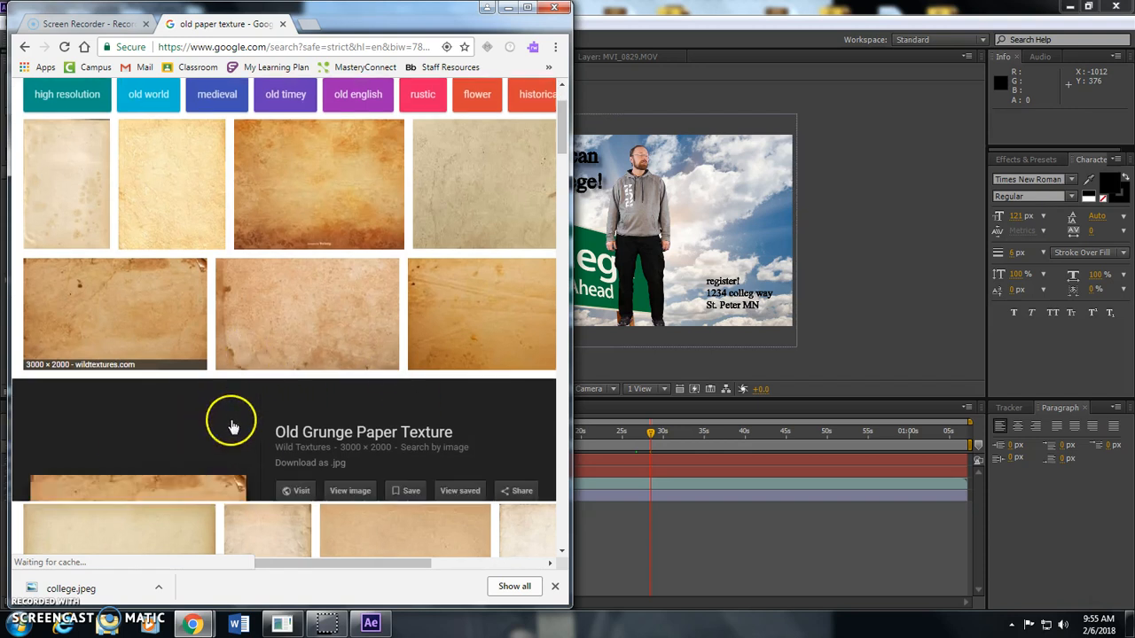
pyautogui.click(748, 26)
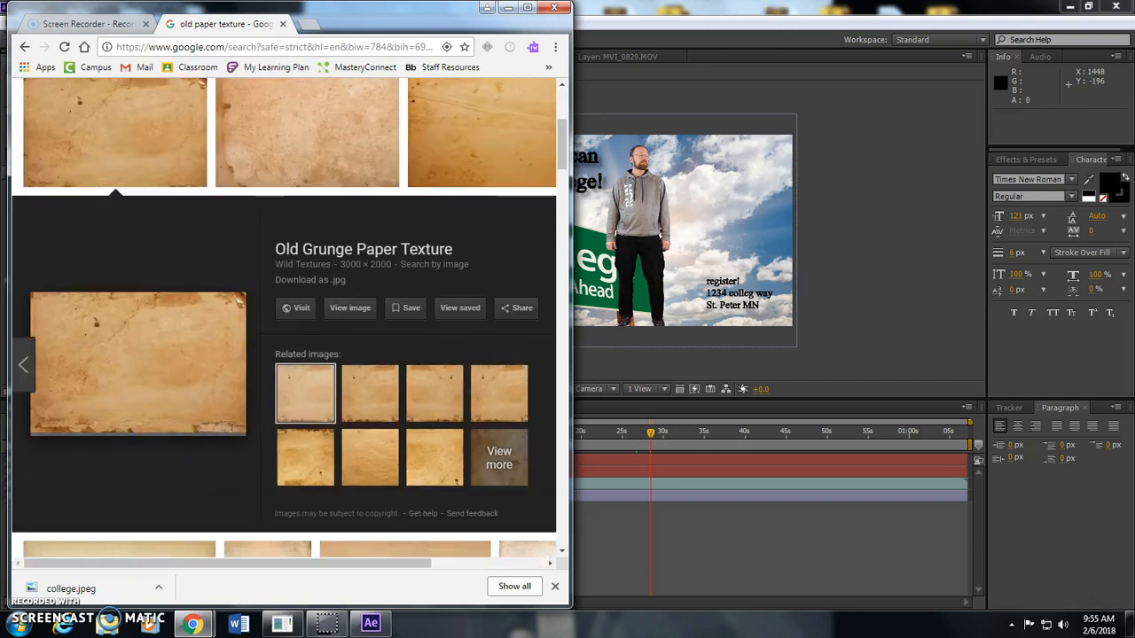
# Browse the Desktop, the harry potter footage folder, Libraries, Recent Places and Computer for the paper texture image to import.
pyautogui.doubleClick(64, 330)
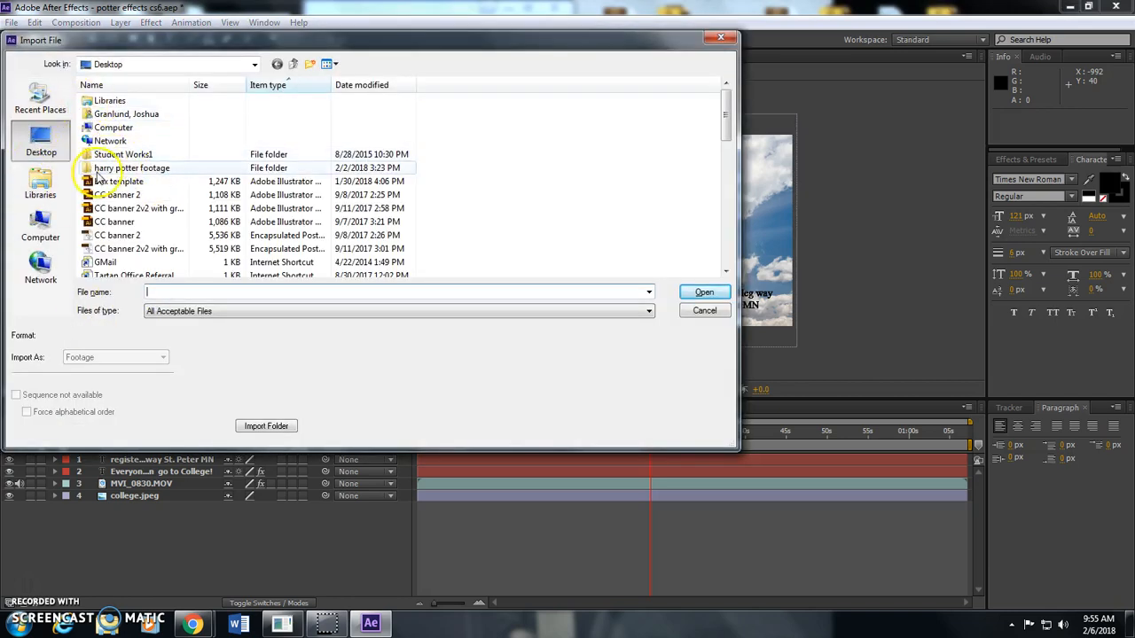
pyautogui.doubleClick(133, 168)
pyautogui.click(277, 64)
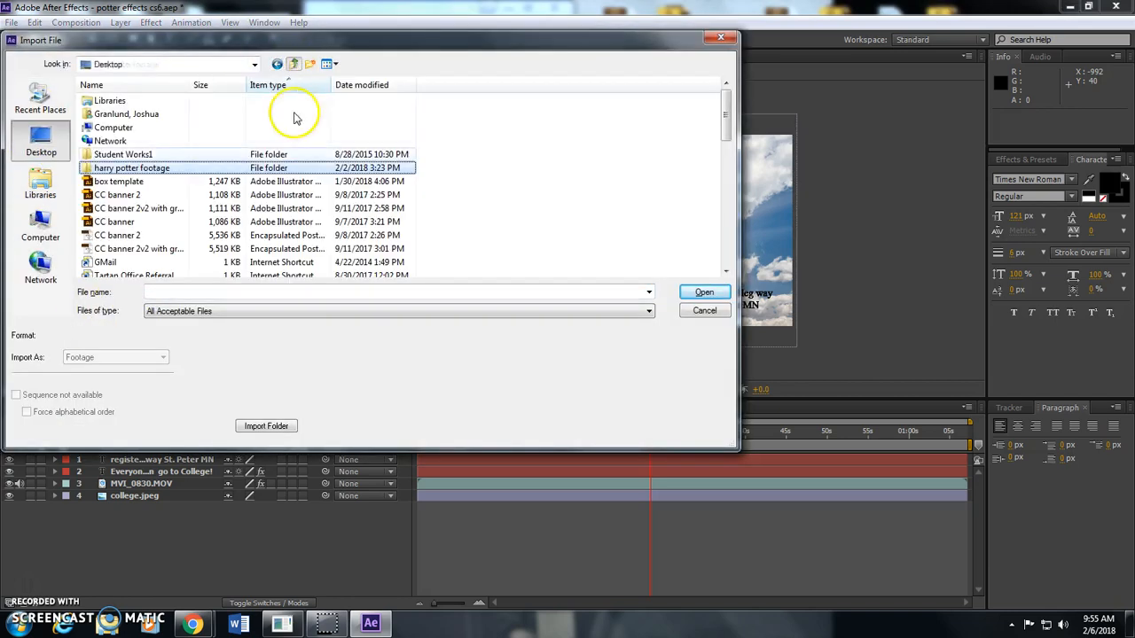
pyautogui.scroll(-3, 228, 216)
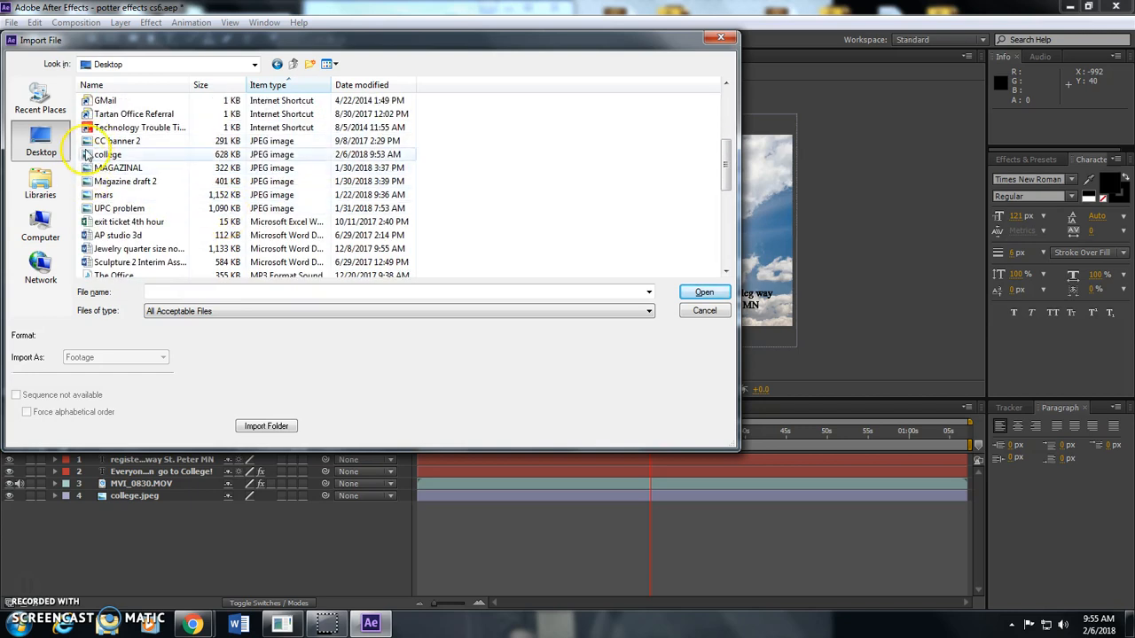
pyautogui.scroll(-2, 139, 192)
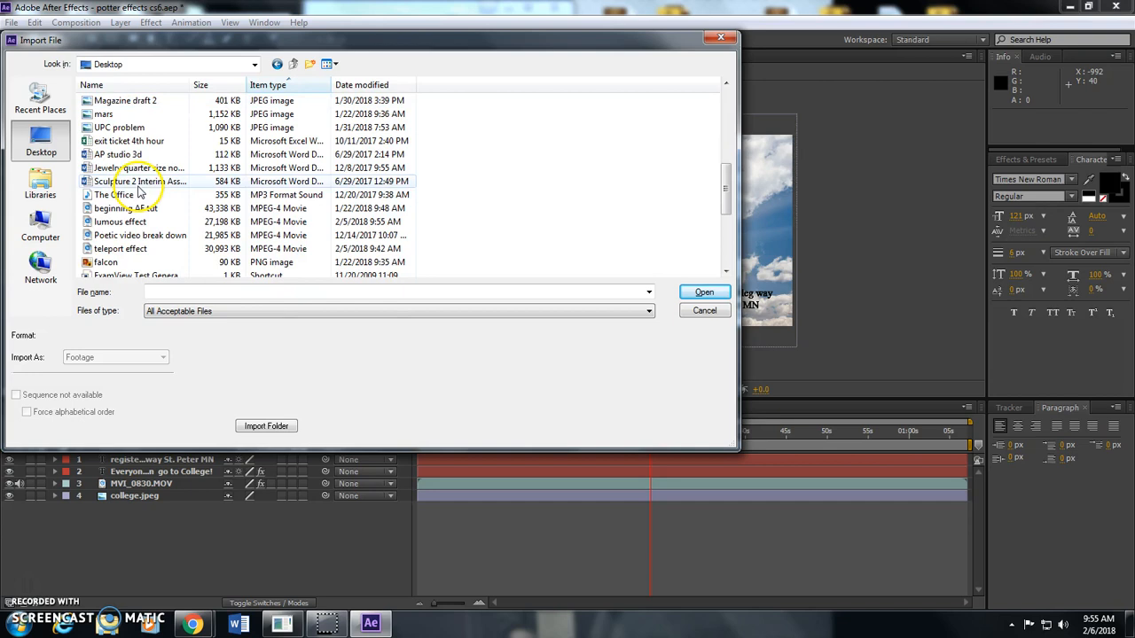
pyautogui.scroll(-4, 168, 249)
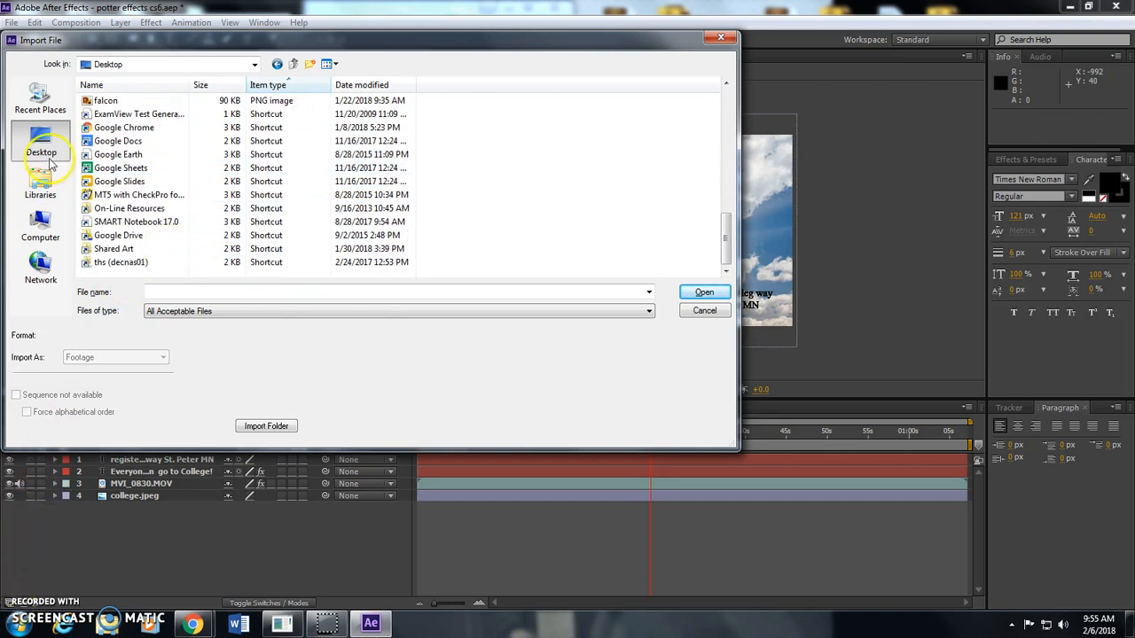
pyautogui.click(41, 183)
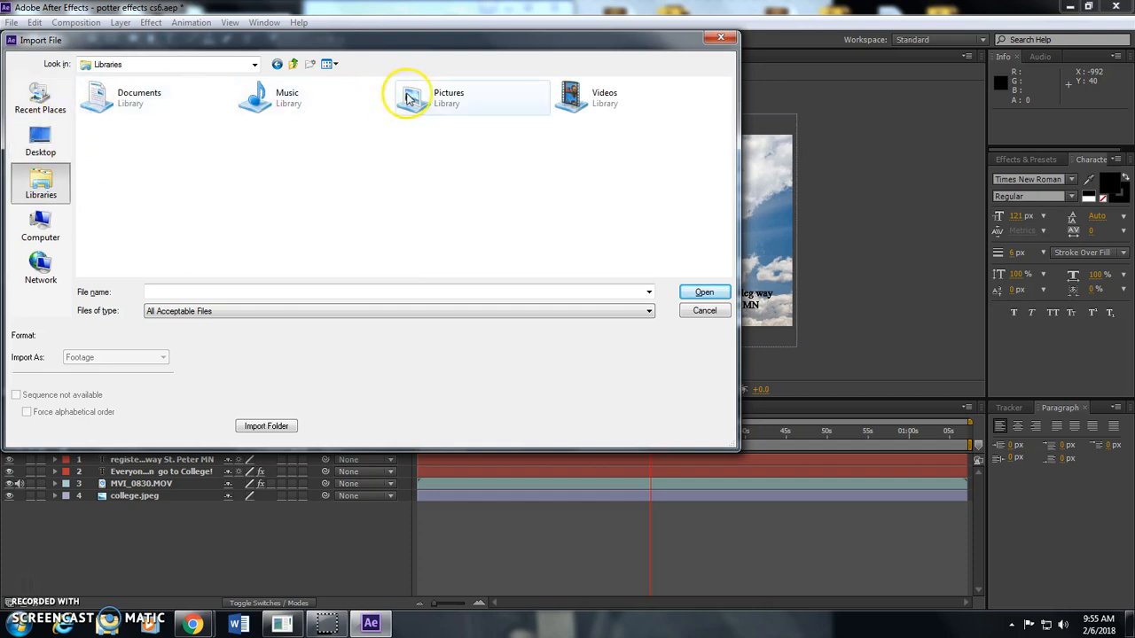
pyautogui.click(35, 96)
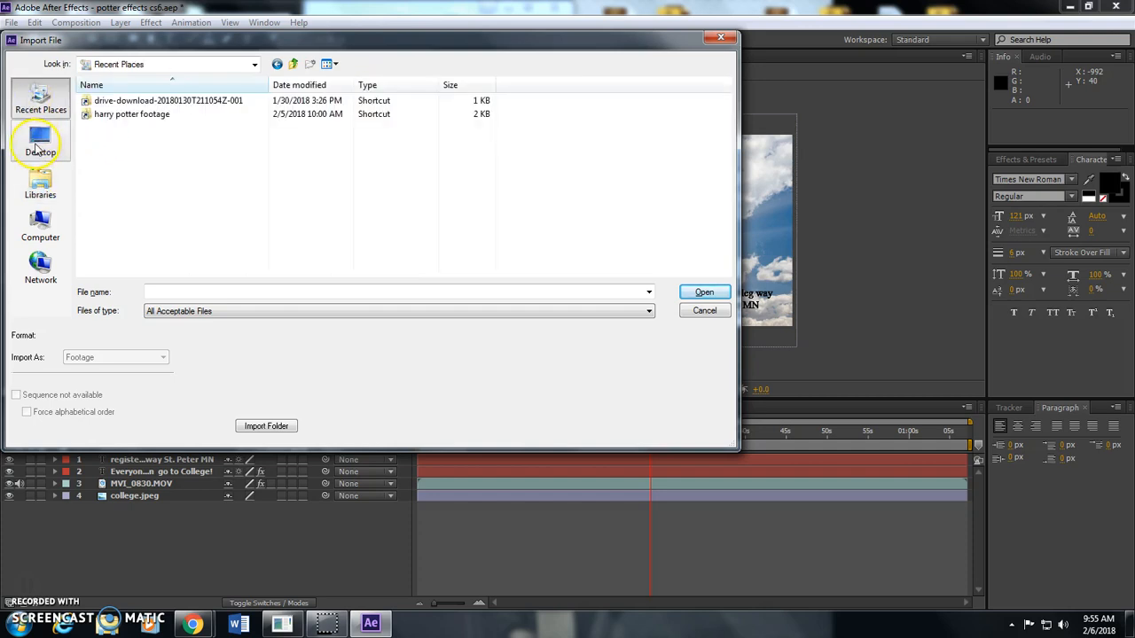
pyautogui.click(40, 142)
pyautogui.click(41, 226)
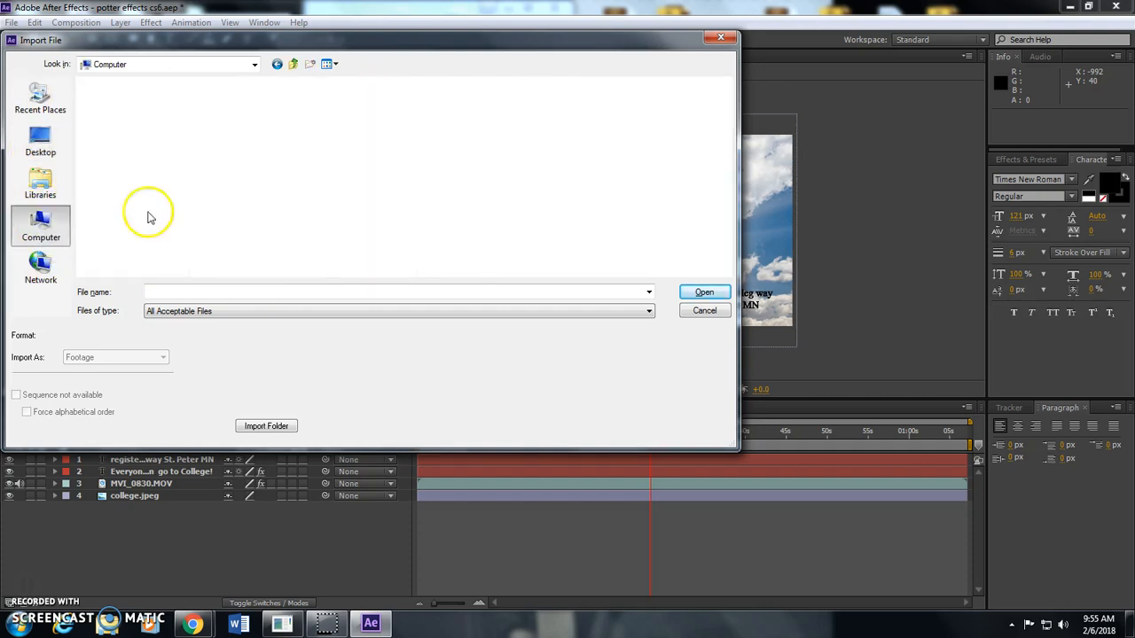
pyautogui.click(52, 190)
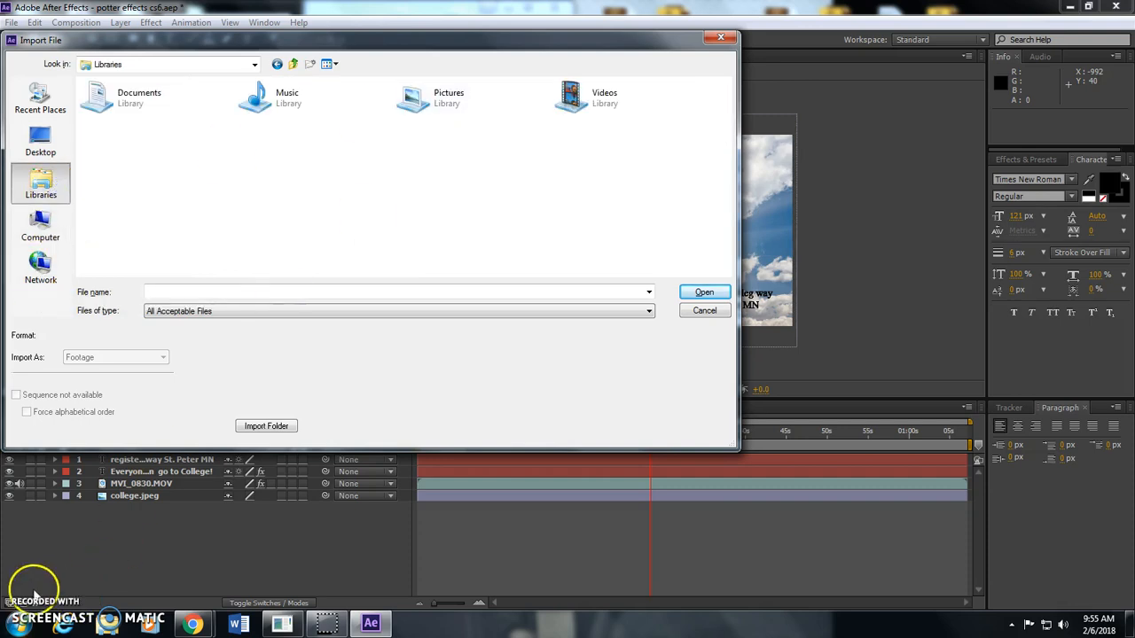
pyautogui.press('Escape')
# Add old texture.jpg as the top layer of the moving posters composition and position it at 916, 604, covering the poster.
pyautogui.hotkey('ctrl', '/')
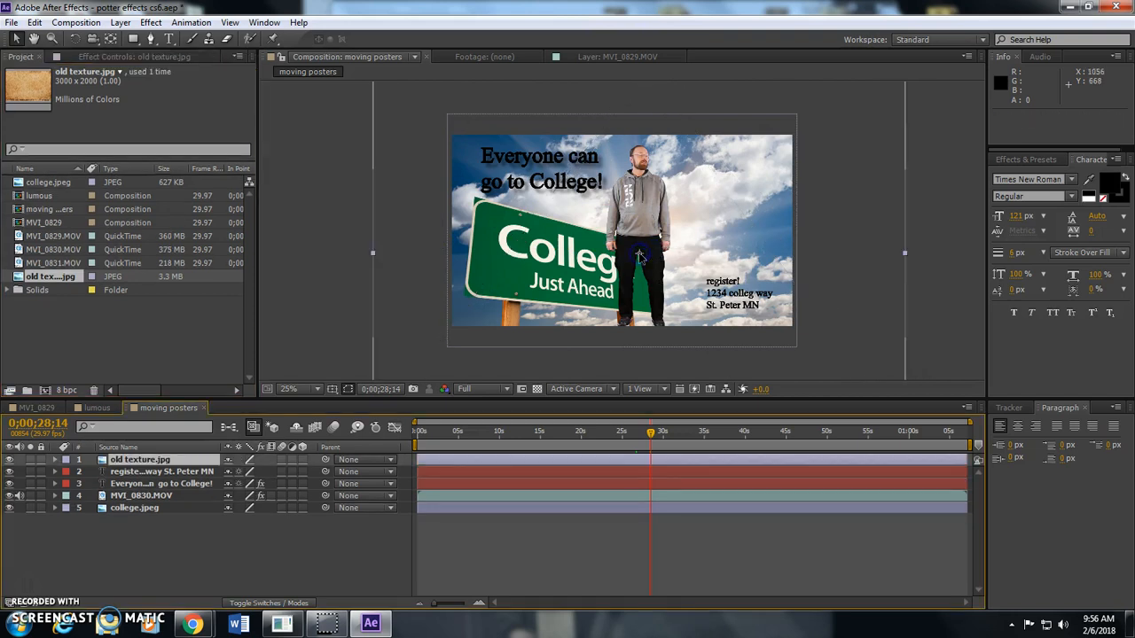
pyautogui.moveTo(648, 243); pyautogui.dragTo(639, 233)
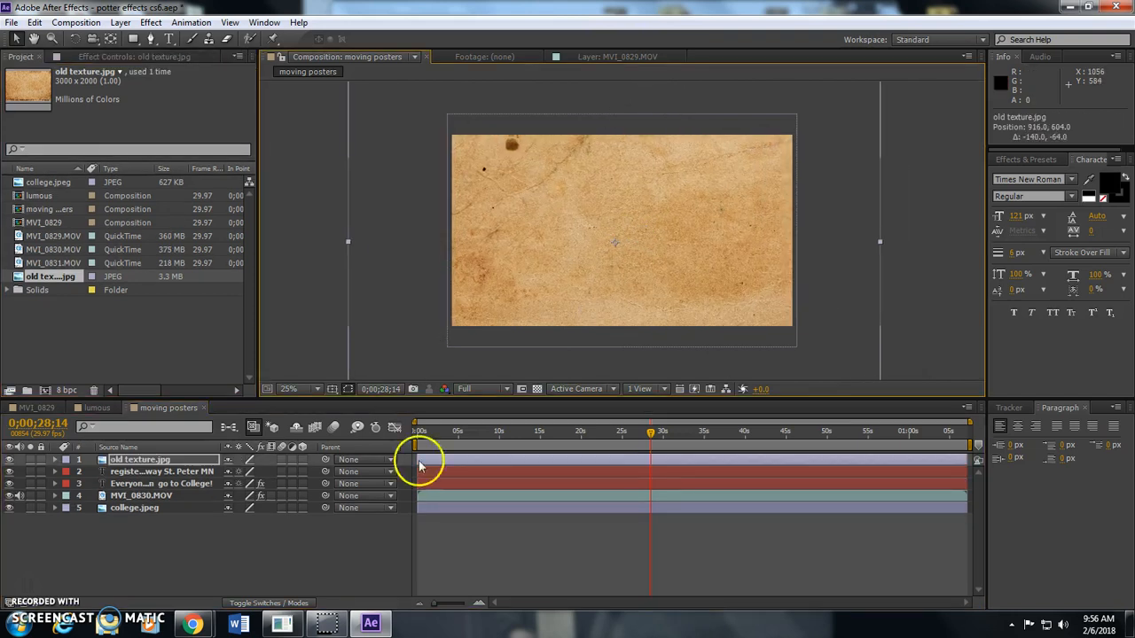
# Show the layers' blending modes and set the old texture.jpg layer to Overlay.
pyautogui.click(264, 603)
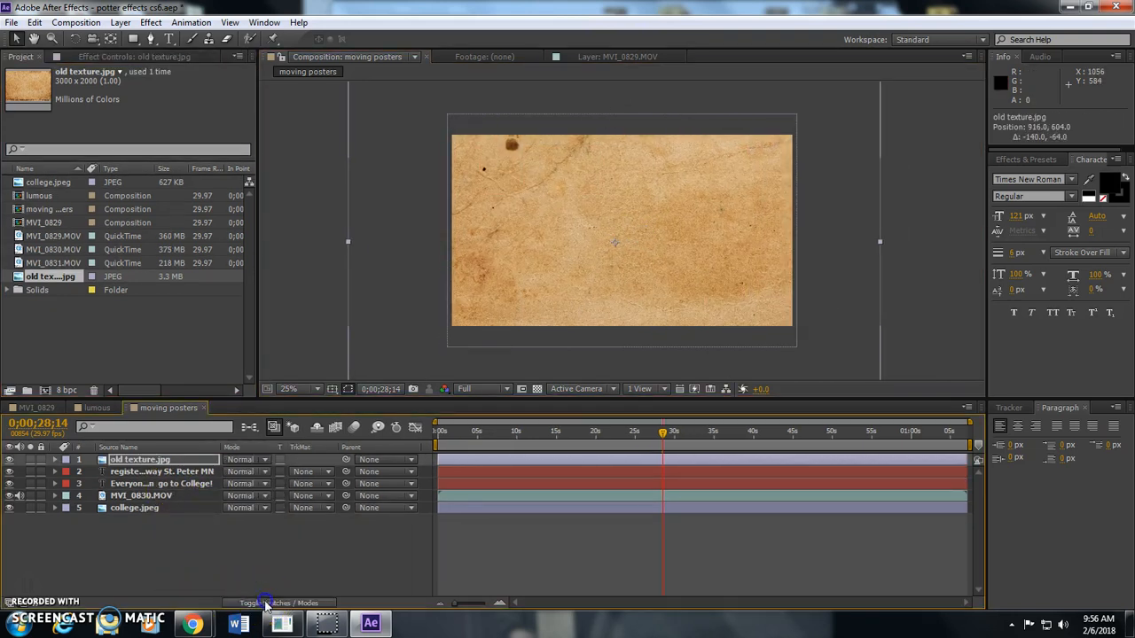
pyautogui.click(259, 460)
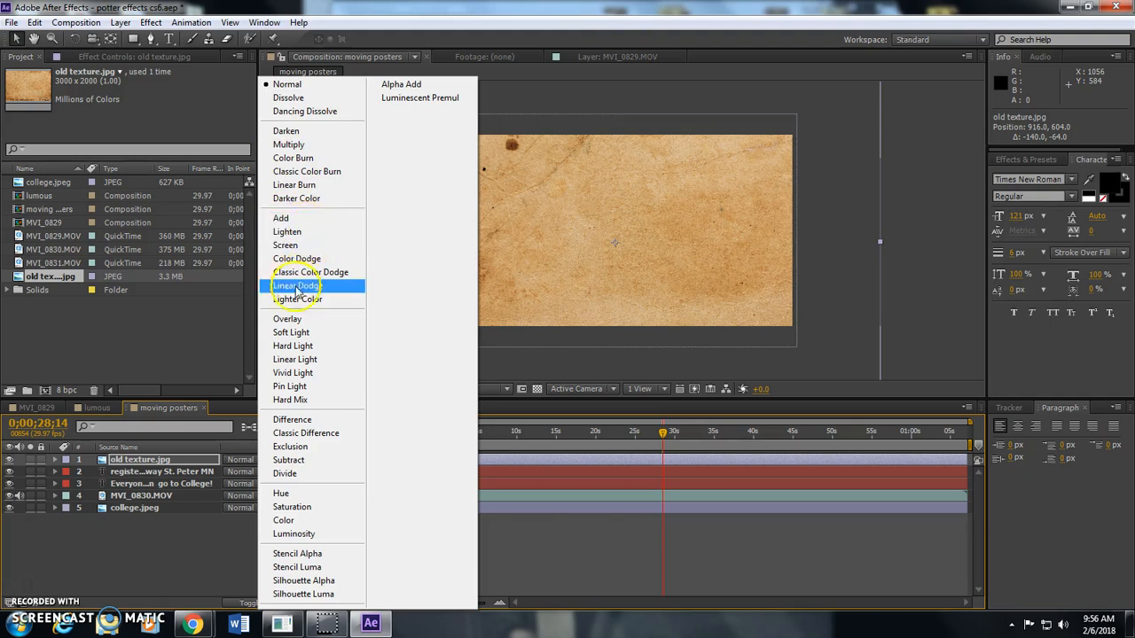
pyautogui.click(299, 319)
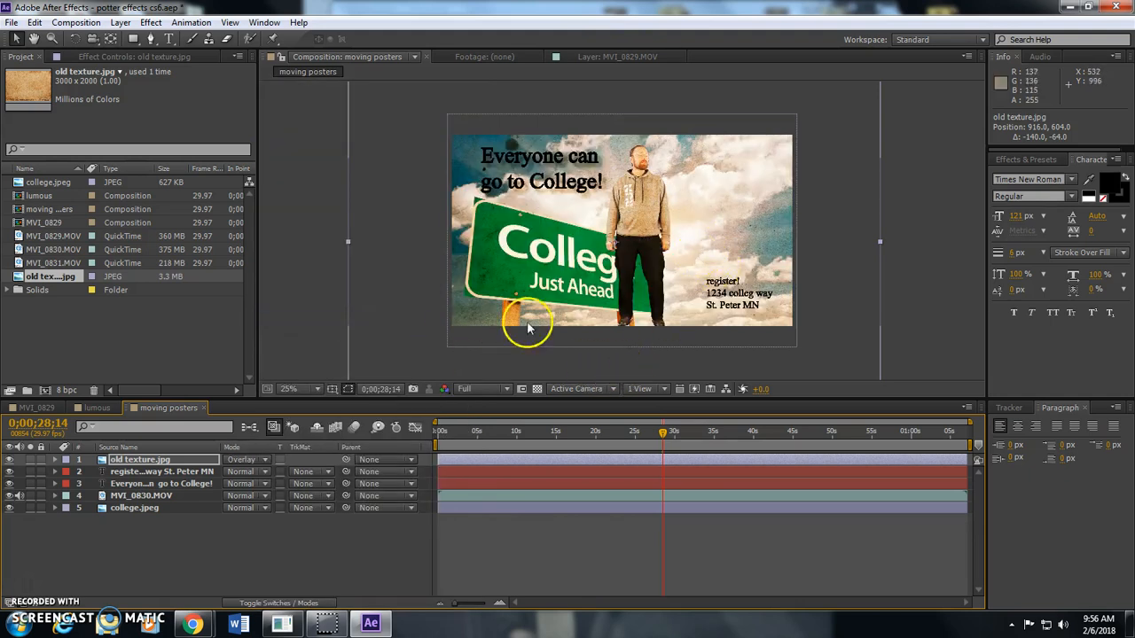
# Reduce the opacity of the old texture.jpg layer to 81%, keeping its Overlay mode.
pyautogui.click(142, 465)
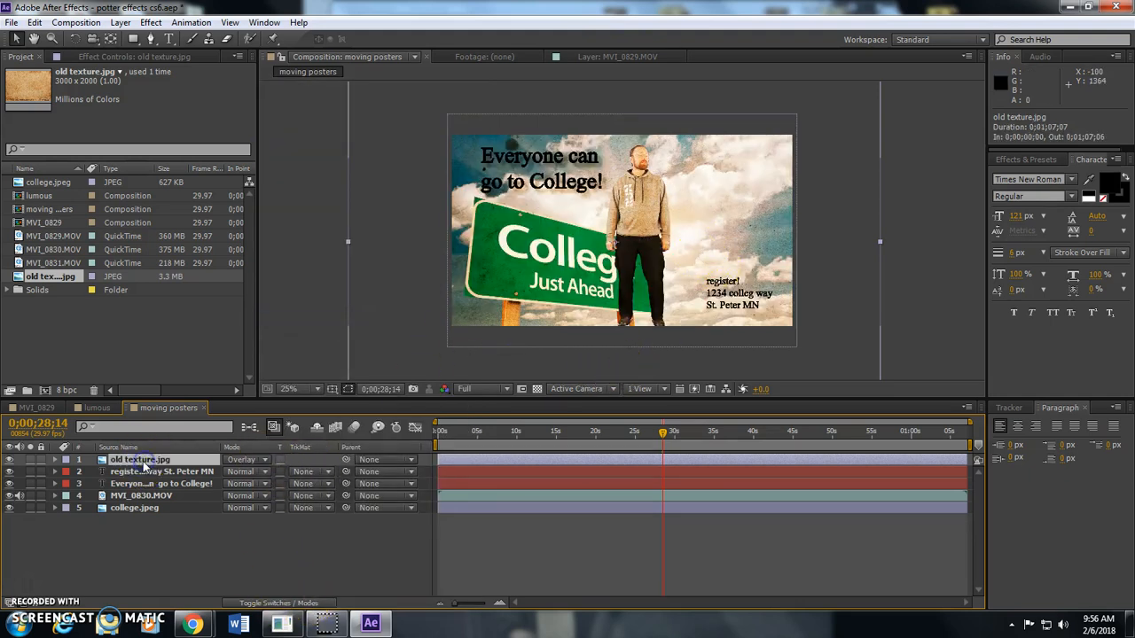
pyautogui.press('t')
pyautogui.hotkey('alt', 'shift', 't')
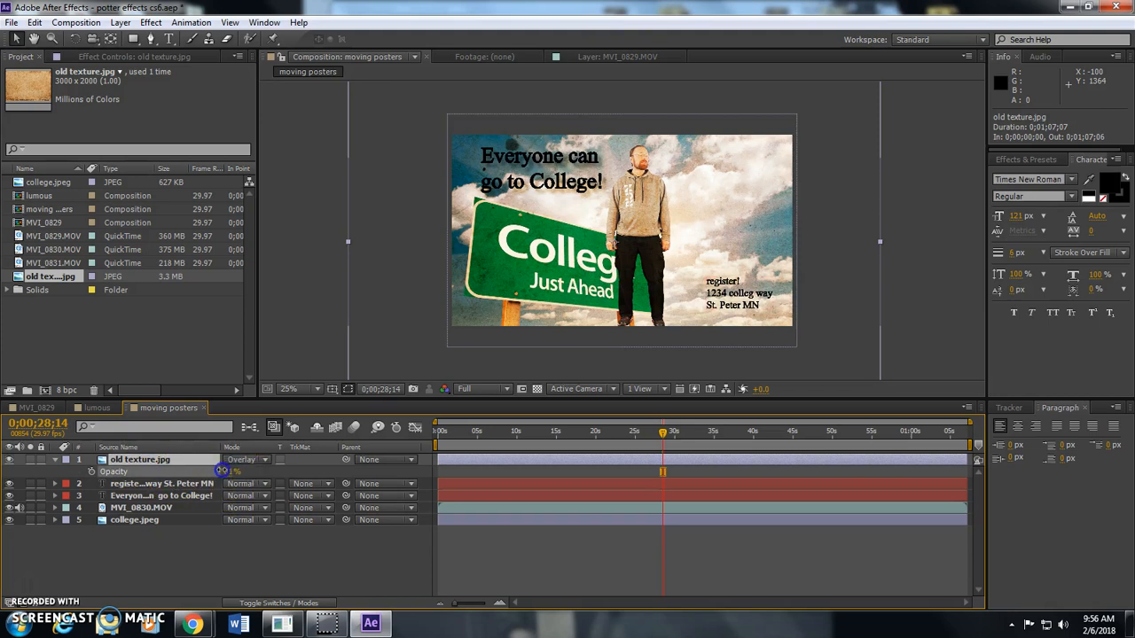
pyautogui.moveTo(224, 470); pyautogui.dragTo(229, 471)
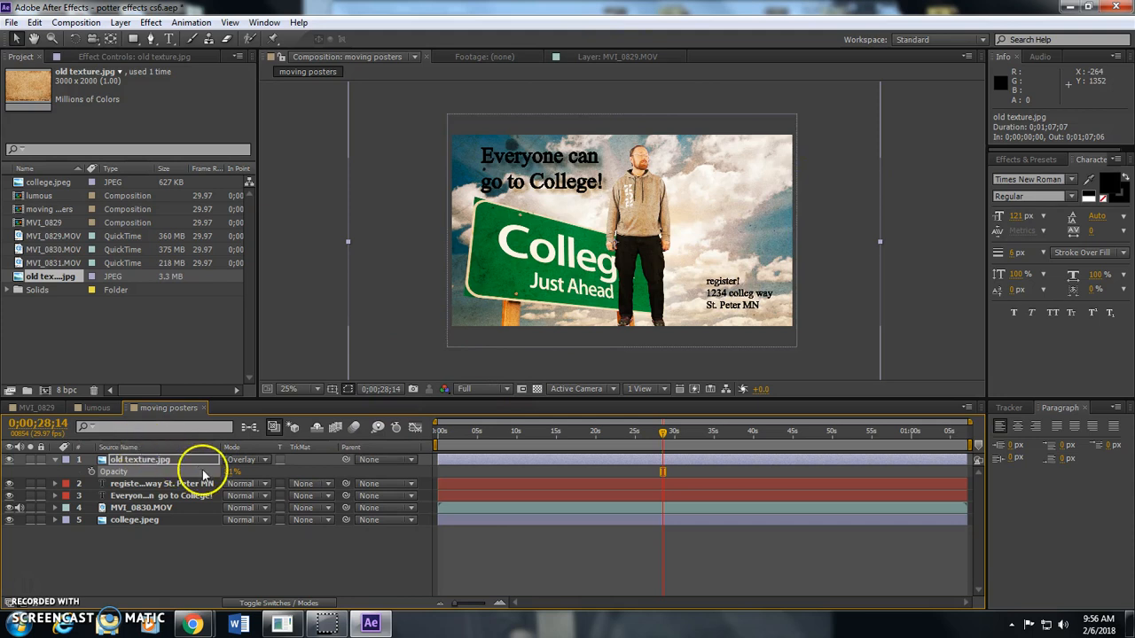
pyautogui.click(260, 461)
pyautogui.click(152, 588)
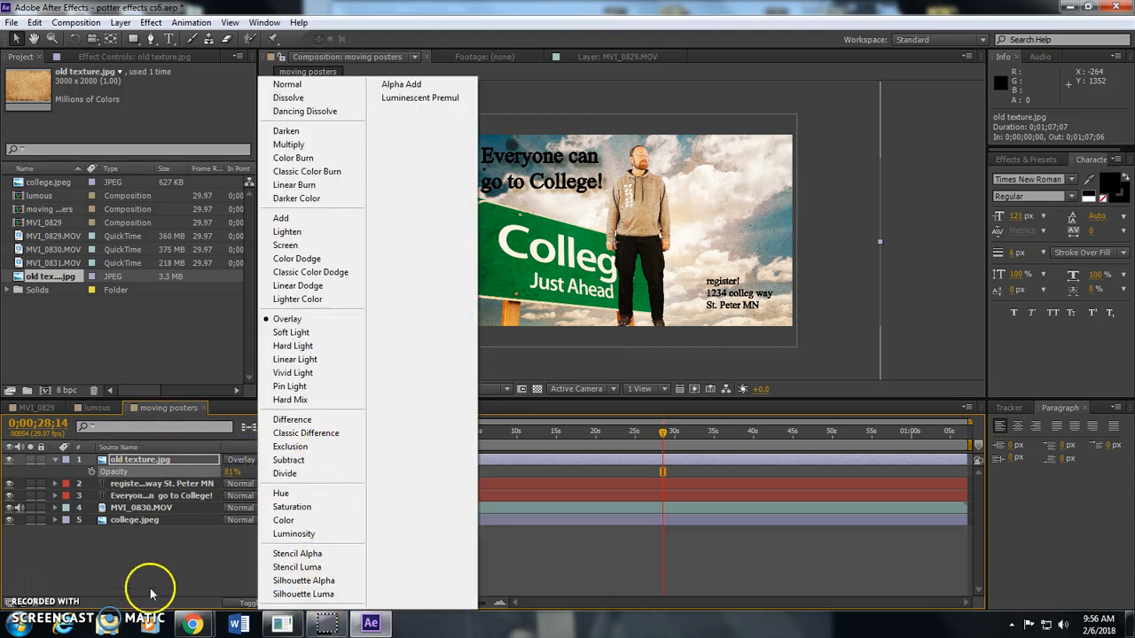
# Duplicate the old texture.jpg layer and set the lower copy's blending mode to Color.
pyautogui.click(139, 461)
pyautogui.hotkey('ctrl', 'd')
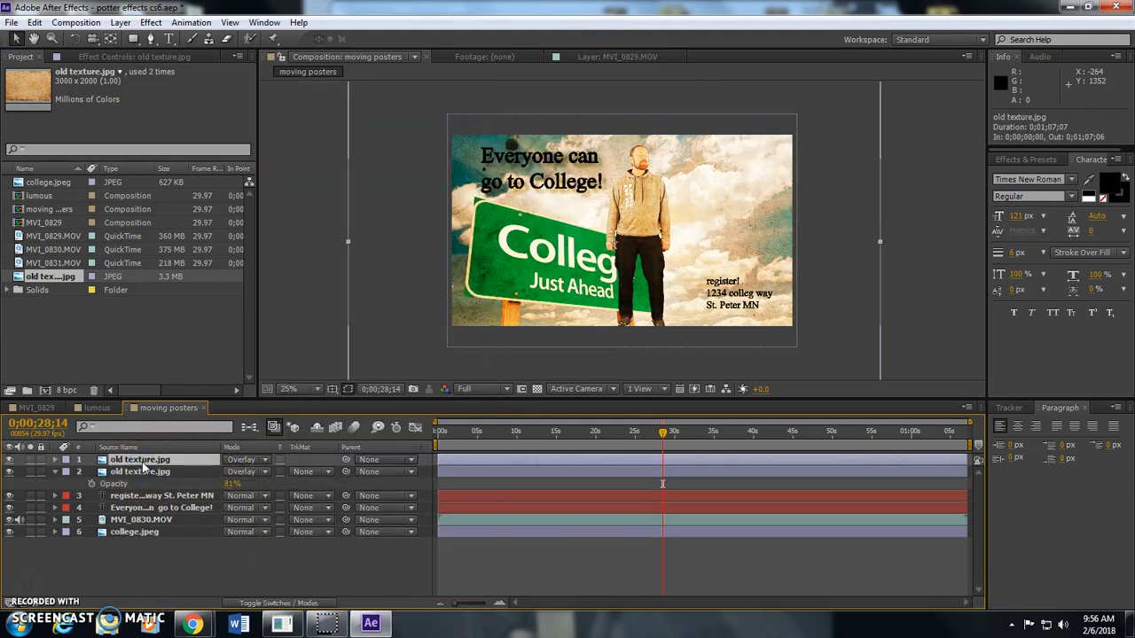
pyautogui.click(255, 475)
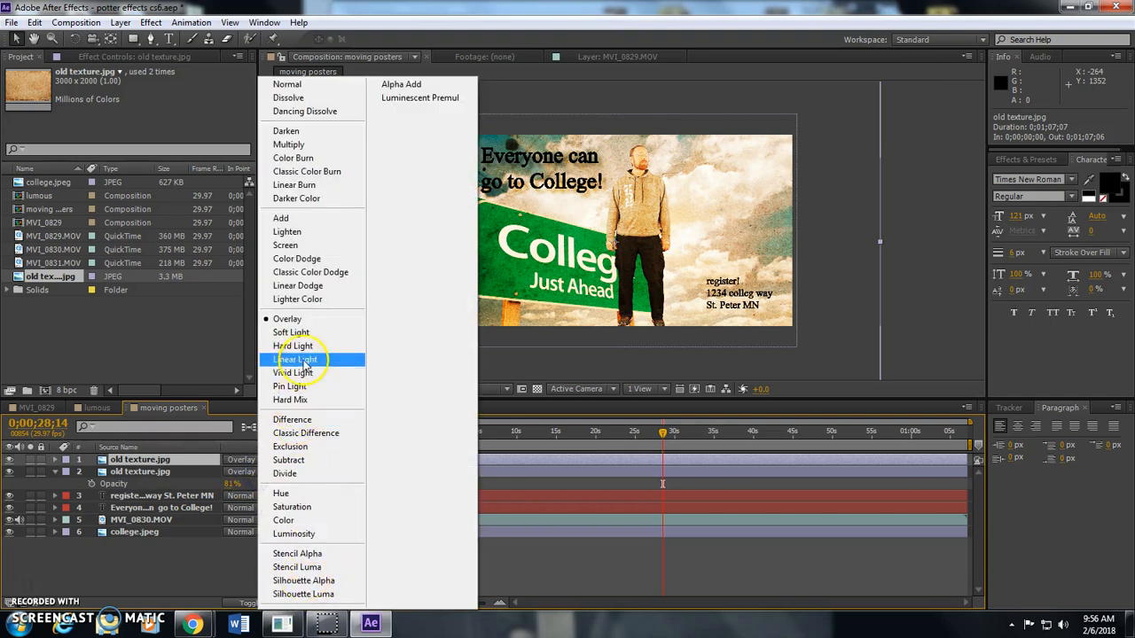
pyautogui.click(300, 521)
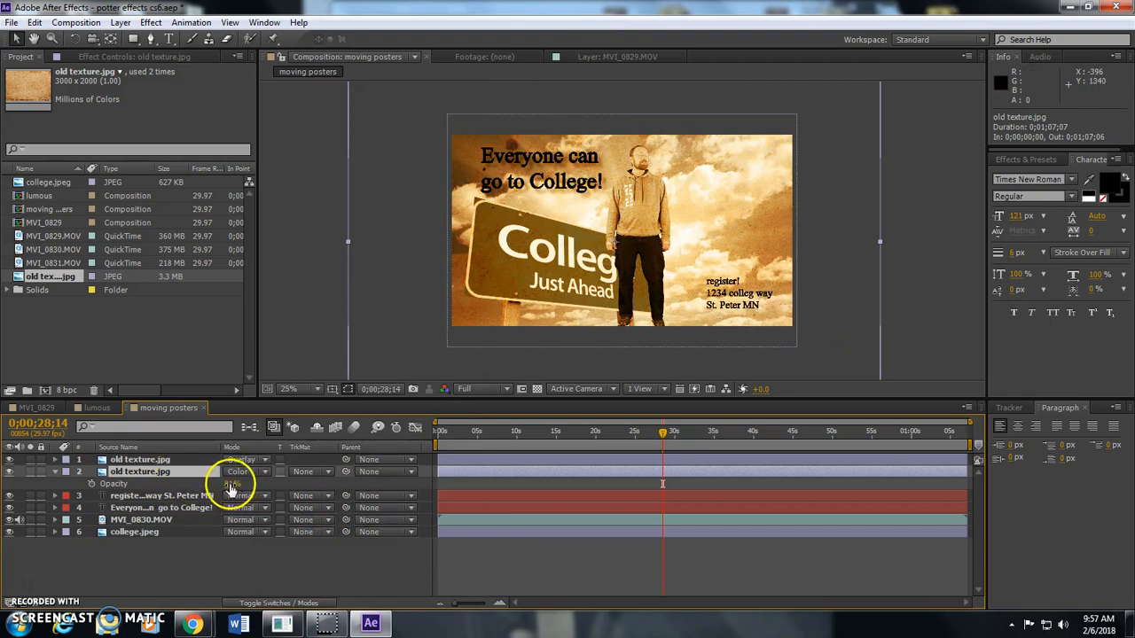
# Lower the opacity of the Color-mode old texture.jpg layer to 59% and deselect the layers.
pyautogui.moveTo(230, 484); pyautogui.dragTo(216, 486)
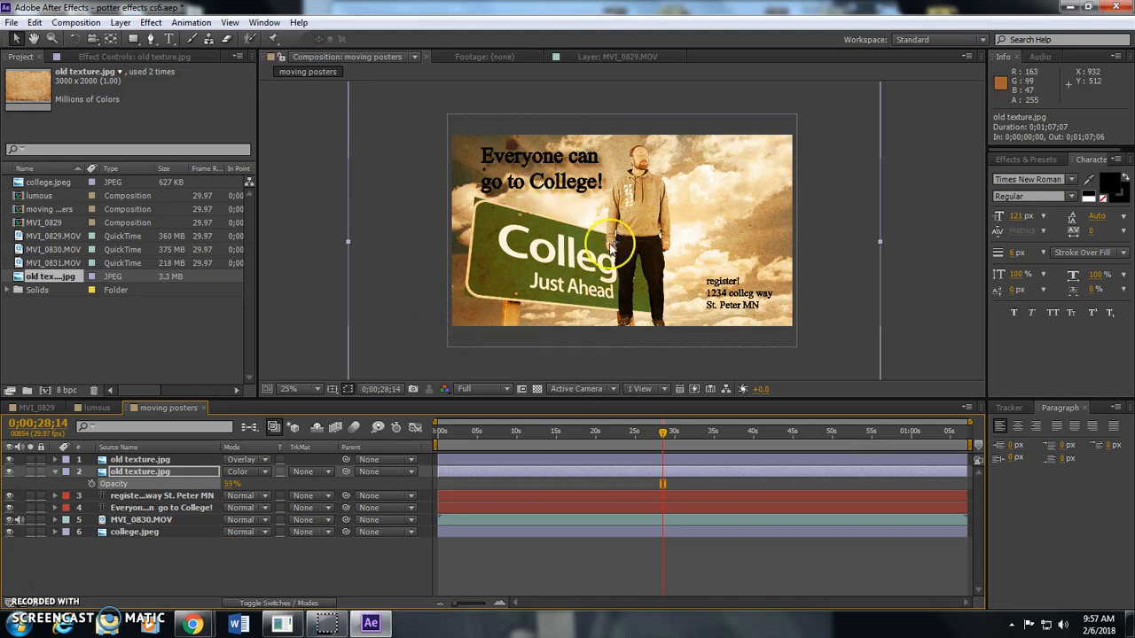
pyautogui.click(157, 461)
pyautogui.click(188, 553)
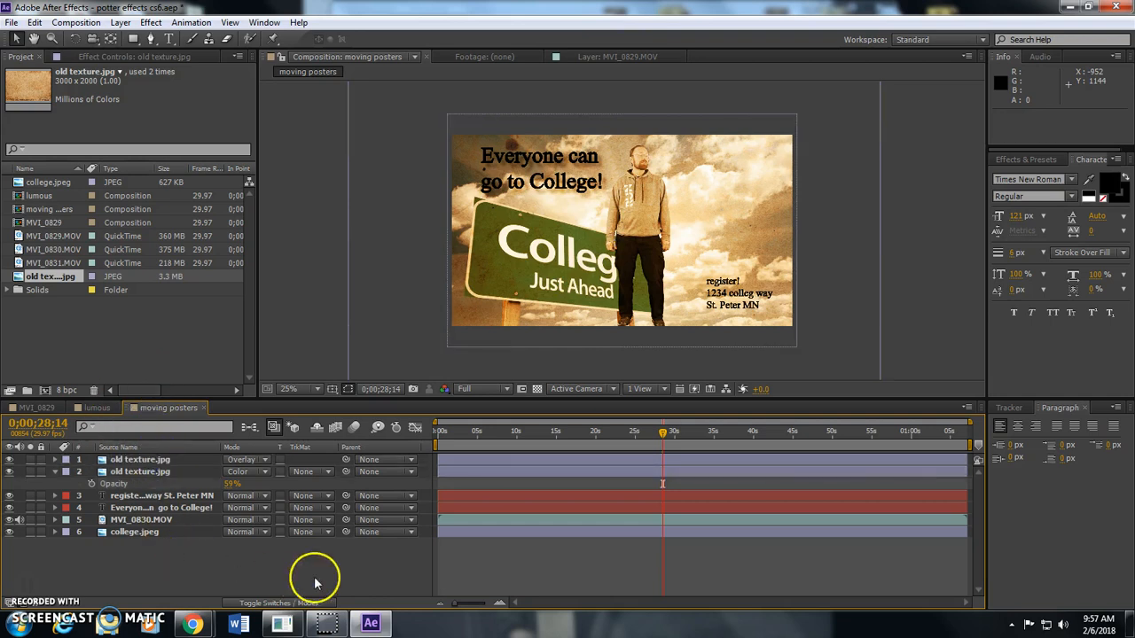
pyautogui.click(93, 337)
pyautogui.rightClick(114, 329)
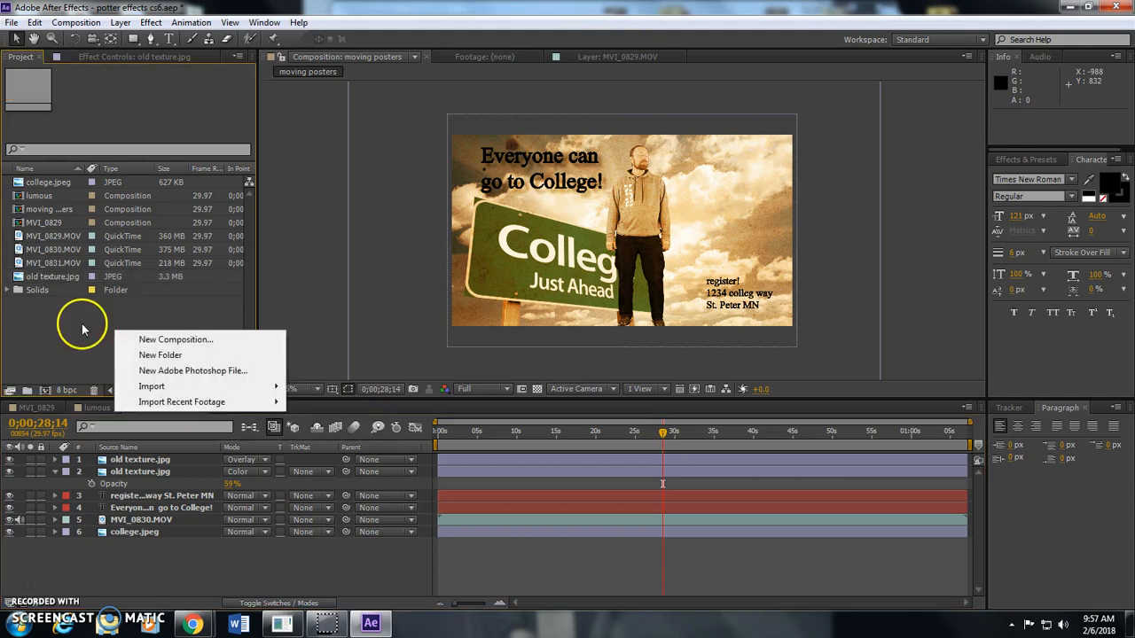
pyautogui.click(80, 326)
pyautogui.click(30, 248)
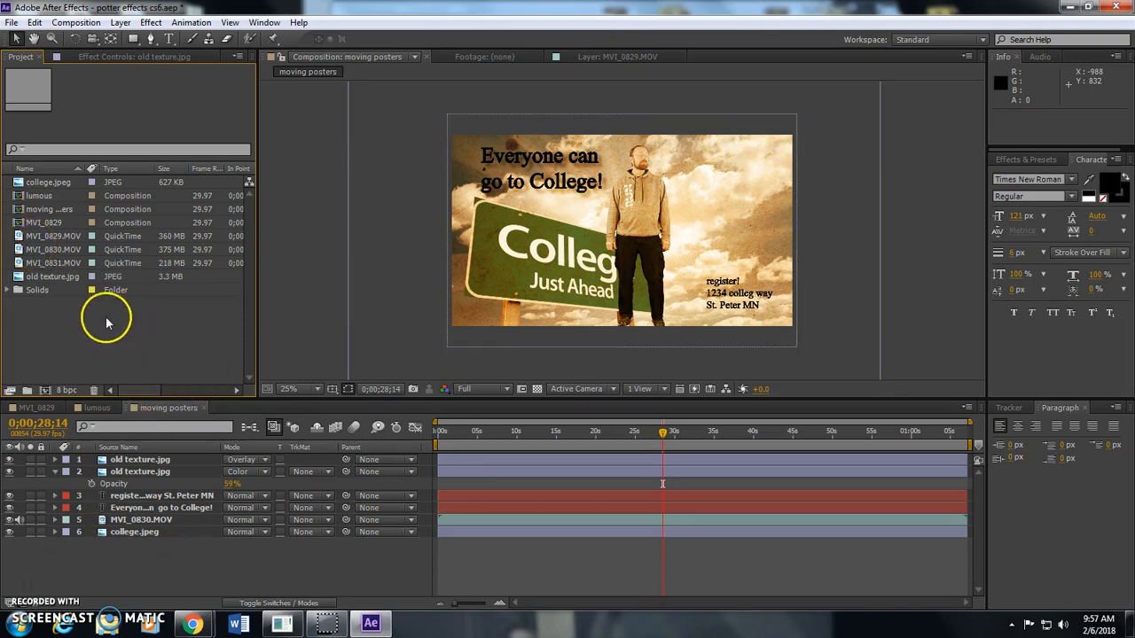
pyautogui.click(17, 210)
pyautogui.click(19, 226)
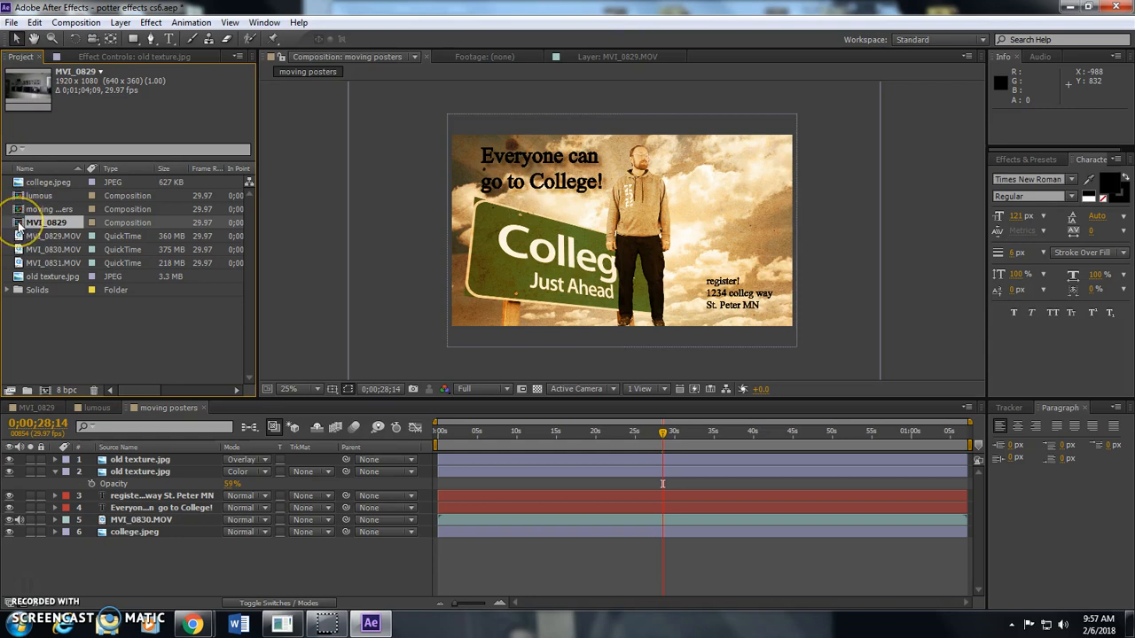
pyautogui.rightClick(19, 227)
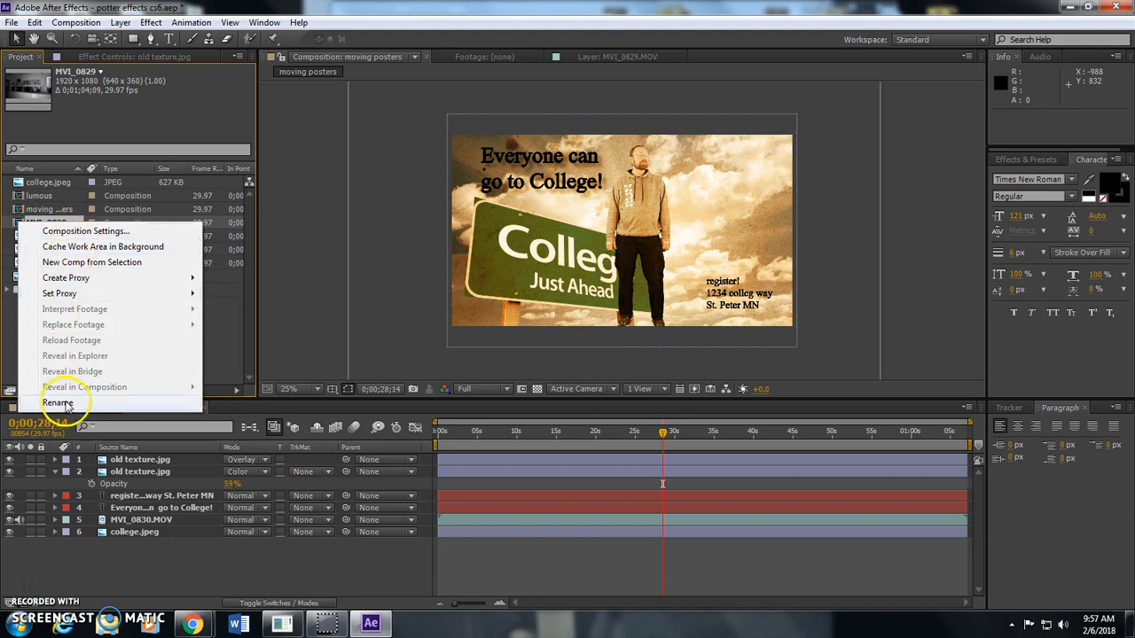
pyautogui.click(232, 313)
pyautogui.click(34, 223)
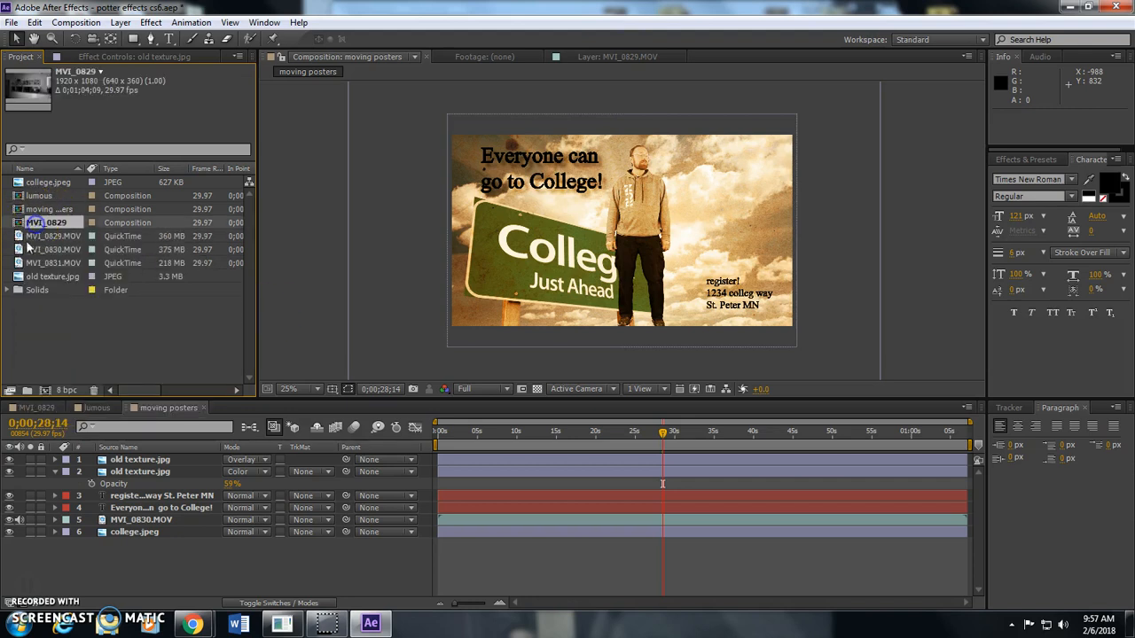
# Create a new composition from the MVI_0829.MOV footage.
pyautogui.click(41, 238)
pyautogui.rightClick(43, 237)
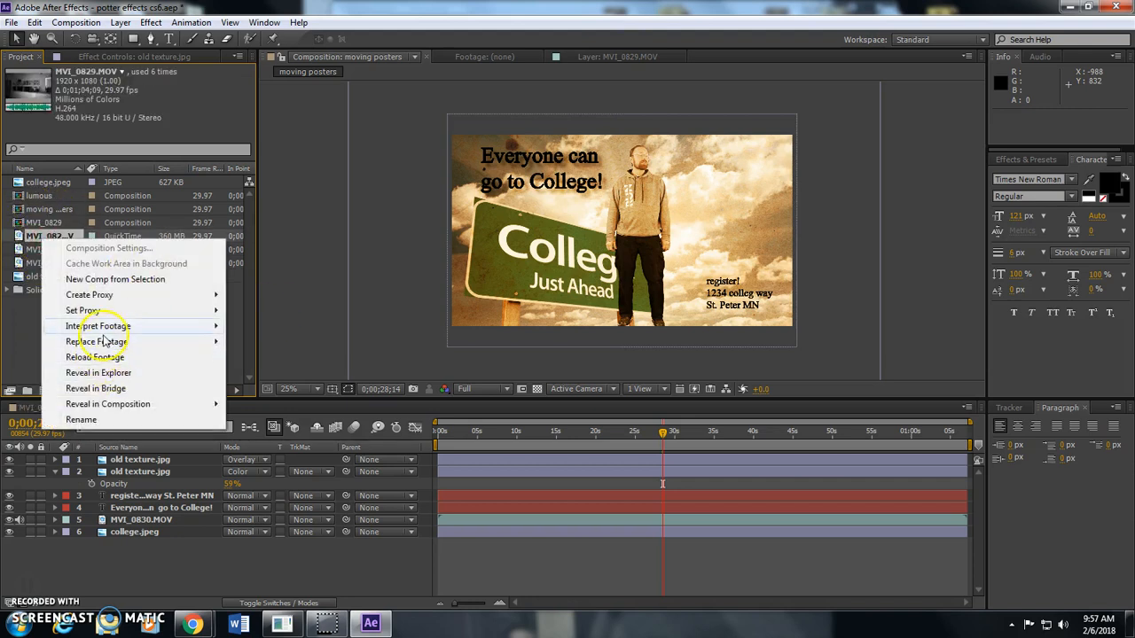
pyautogui.click(107, 279)
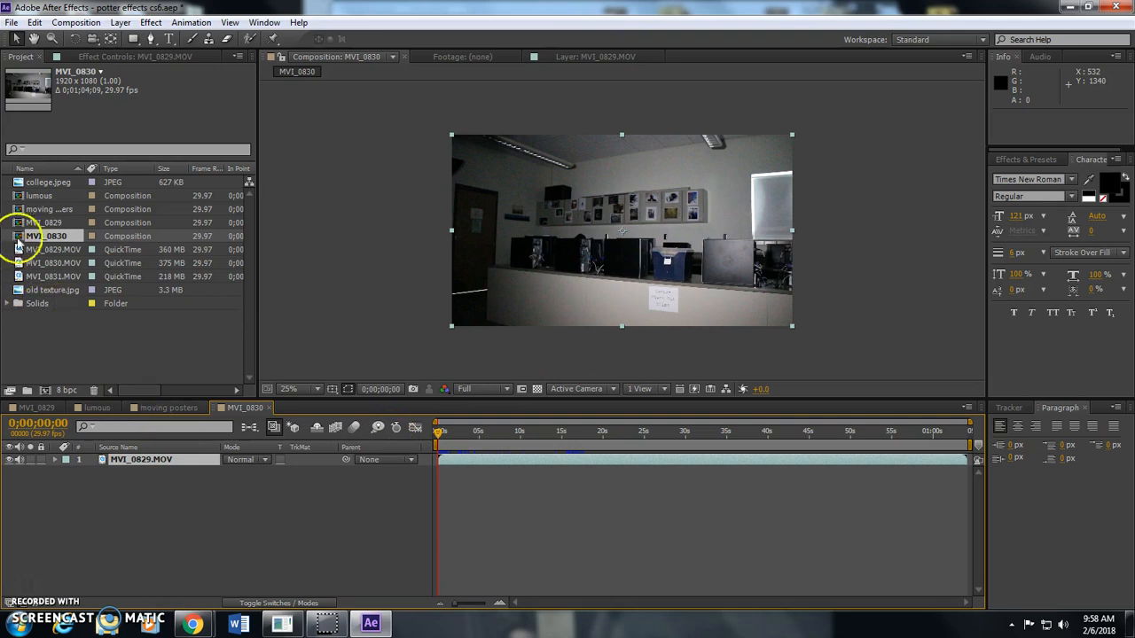
# Add the moving posters composition to the new composition, shrink it and place it on the left front of the desk at 396, 896.
pyautogui.click(17, 209)
pyautogui.moveTo(17, 210); pyautogui.dragTo(564, 299)
pyautogui.moveTo(452, 326); pyautogui.dragTo(539, 294)
pyautogui.click(683, 223)
# Find the Corner Pin effect and apply it to the moving posters layer.
pyautogui.click(1032, 159)
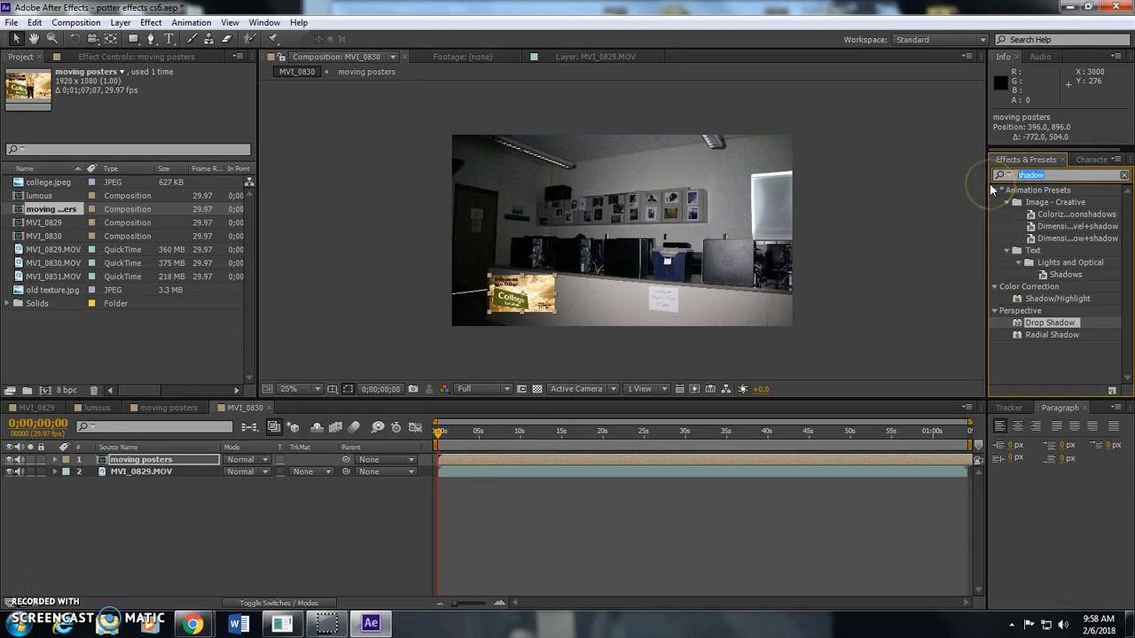
pyautogui.write('corner')
pyautogui.moveTo(1013, 236); pyautogui.dragTo(511, 294)
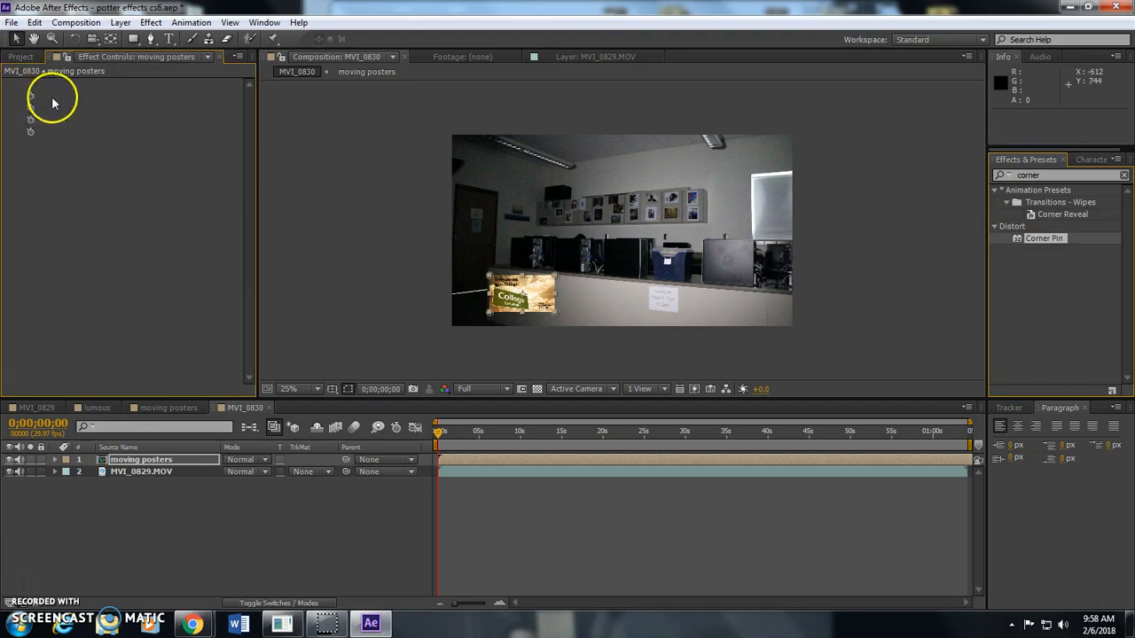
# Pin the poster to the desk front with Upper Left about -83.5, -211.3, Lower Left -62.6, 1247 and Lower Right 1878.3, 1601.7.
pyautogui.click(44, 99)
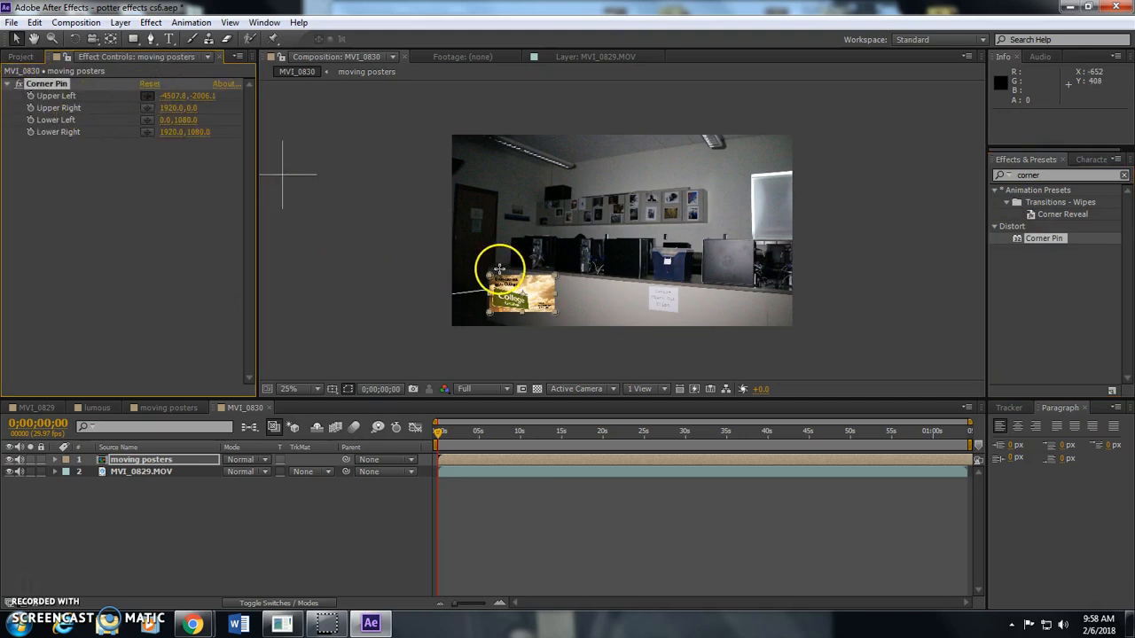
pyautogui.moveTo(489, 275); pyautogui.dragTo(487, 269)
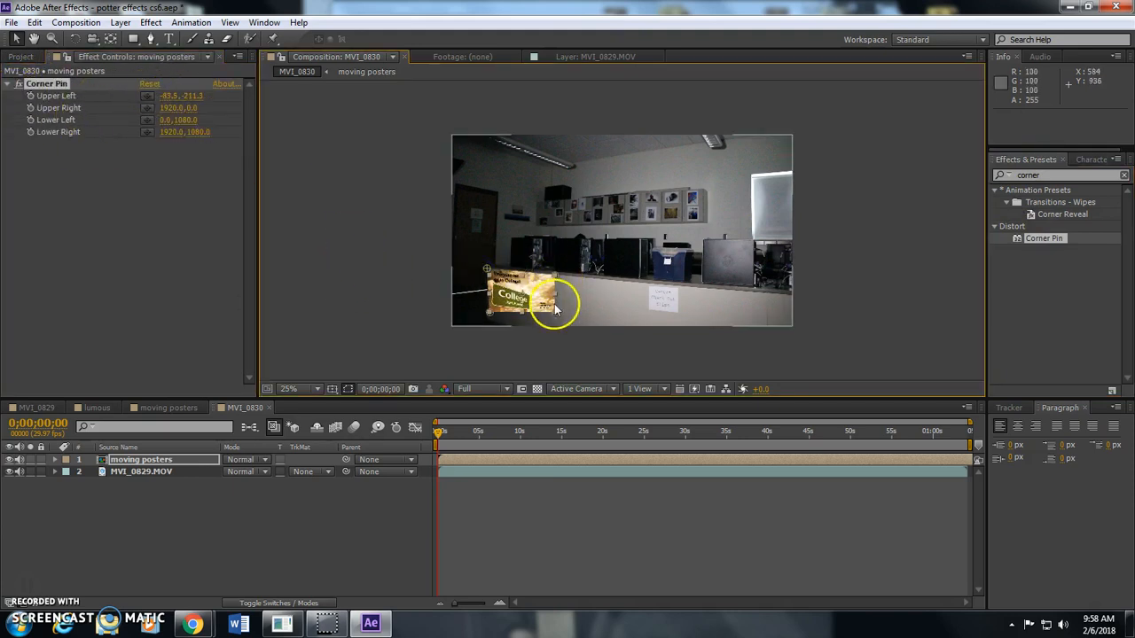
pyautogui.moveTo(489, 314); pyautogui.dragTo(485, 326)
pyautogui.moveTo(552, 310)
pyautogui.mouseDown()
pyautogui.moveTo(549, 326)
pyautogui.moveTo(487, 320)
pyautogui.moveTo(554, 330)
pyautogui.mouseUp()
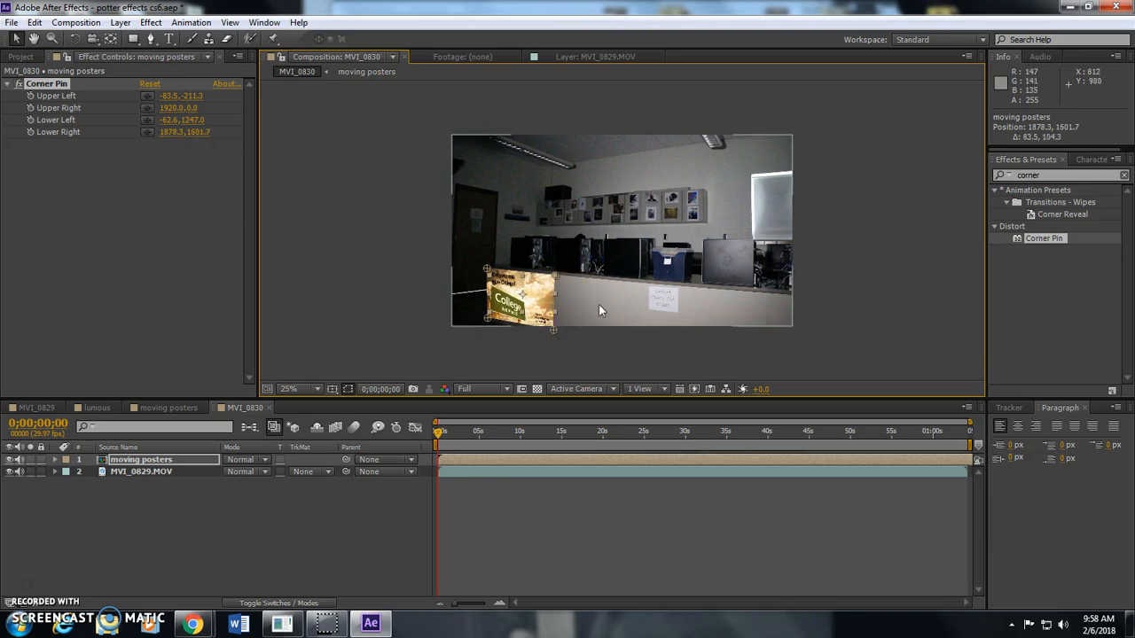
pyautogui.click(337, 289)
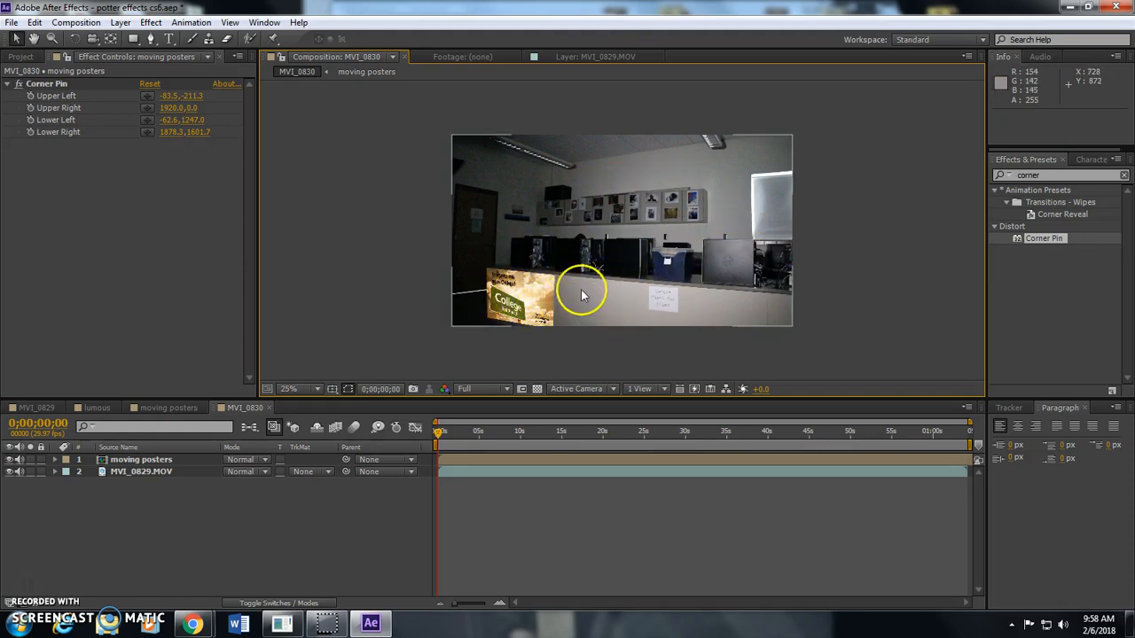
# Add a Curves effect after Corner Pin on the moving posters layer and pull the RGB curve's midpoint down slightly to darken it.
pyautogui.click(1056, 174)
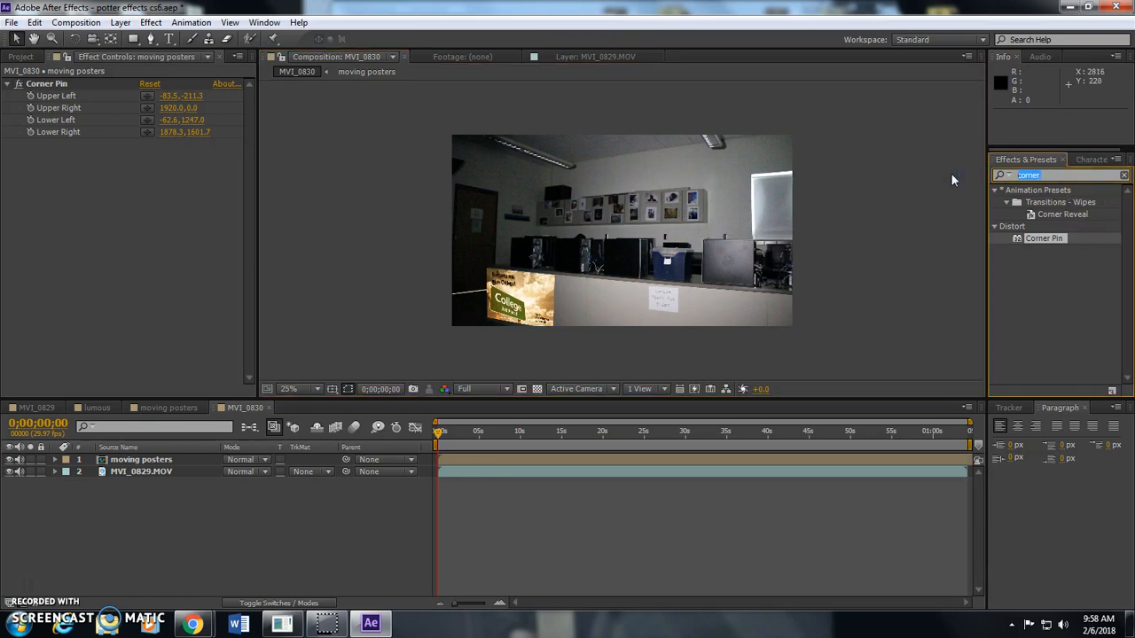
pyautogui.write('curve')
pyautogui.click(1049, 237)
pyautogui.moveTo(1049, 237); pyautogui.dragTo(85, 233)
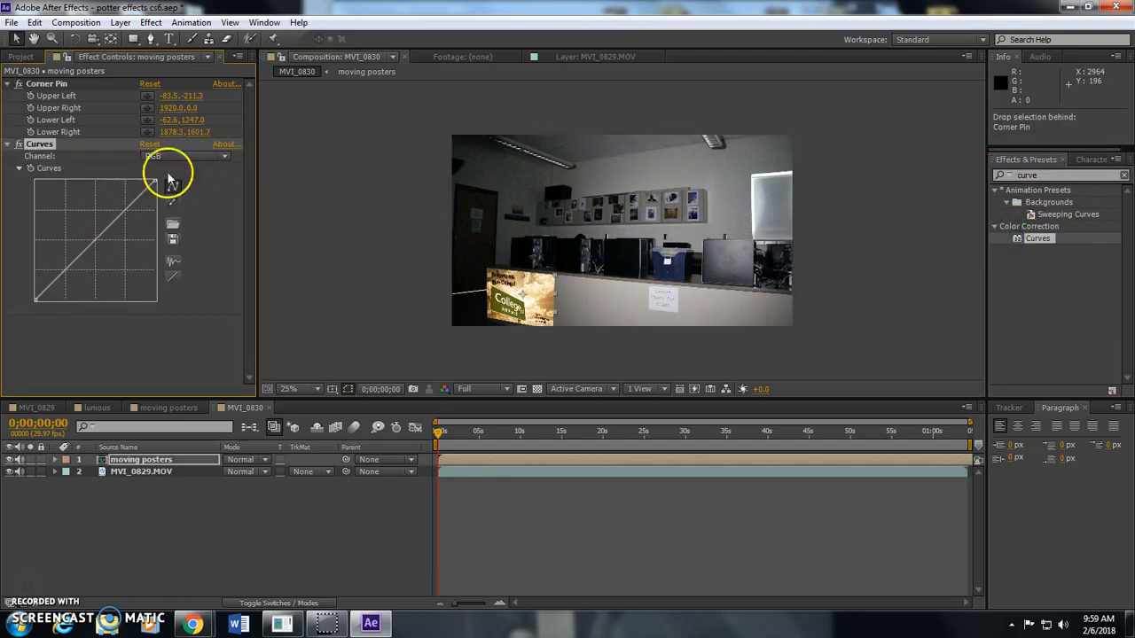
pyautogui.moveTo(94, 233); pyautogui.dragTo(103, 253)
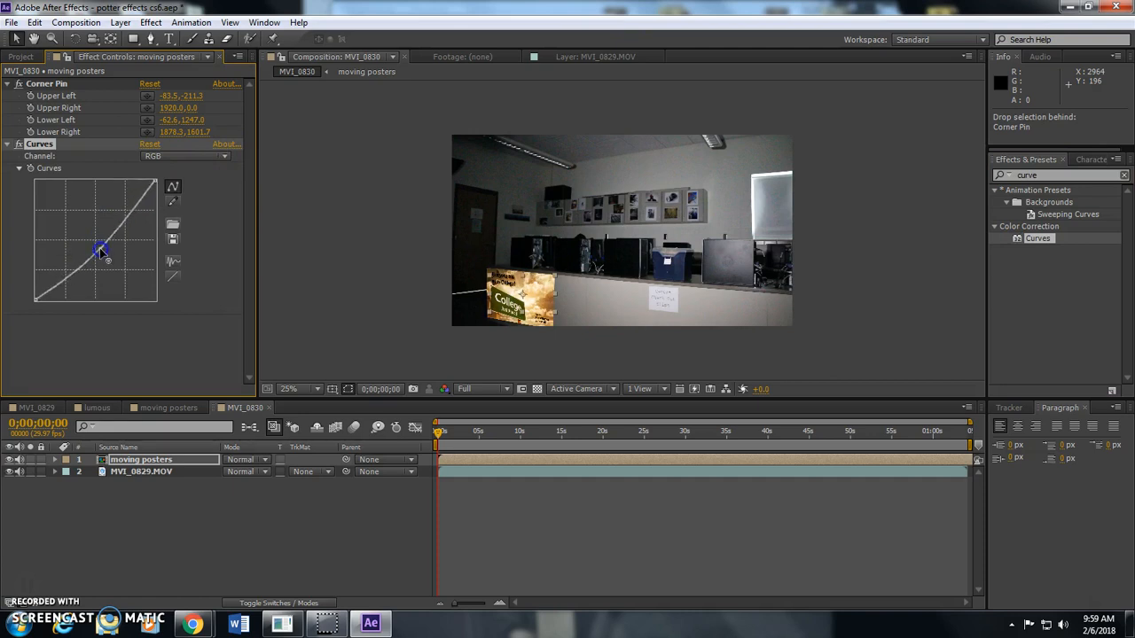
# Raise the midpoint of the Blue channel curve on the poster to cool its colours.
pyautogui.click(202, 156)
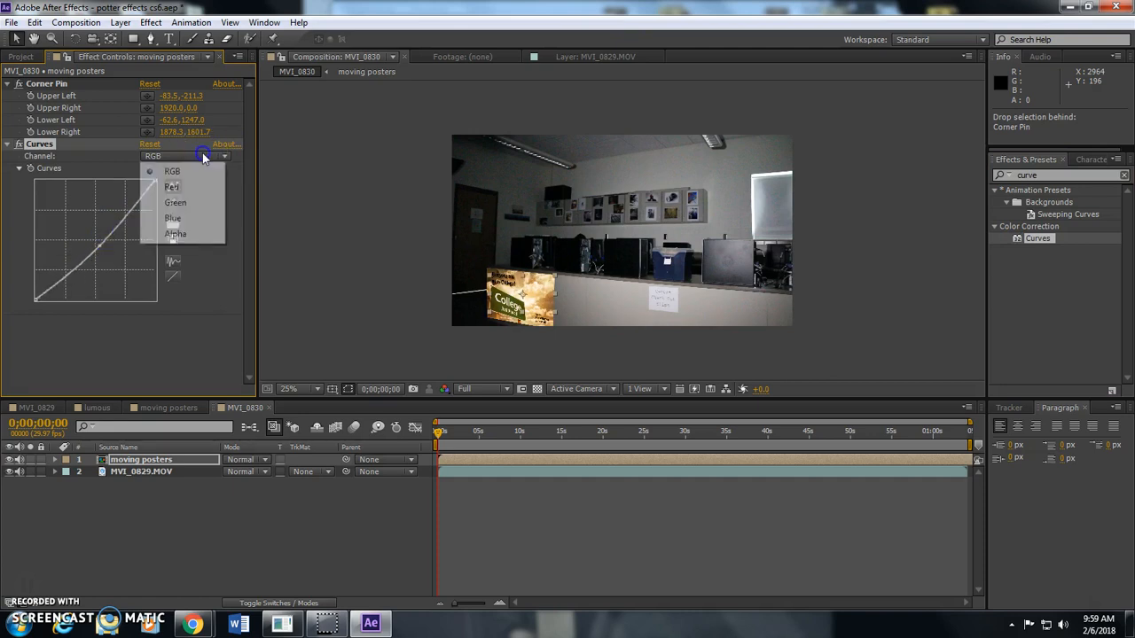
pyautogui.click(174, 219)
pyautogui.click(96, 234)
pyautogui.moveTo(96, 233); pyautogui.dragTo(80, 232)
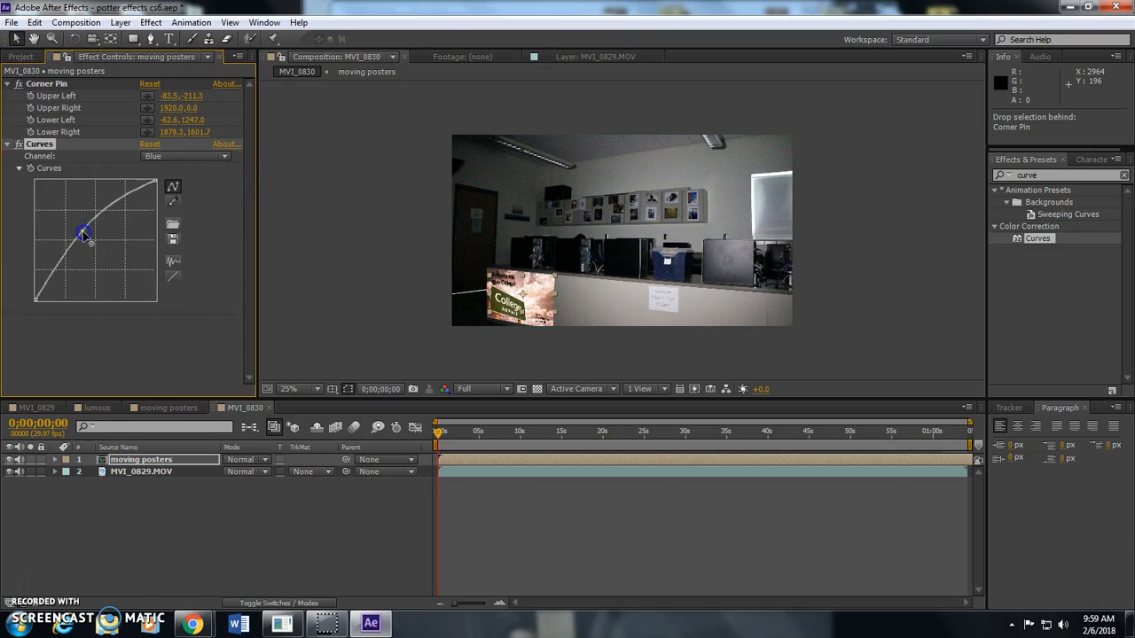
# Adjust the midpoint of the Green channel curve and switch the Curves channel to Red.
pyautogui.click(177, 157)
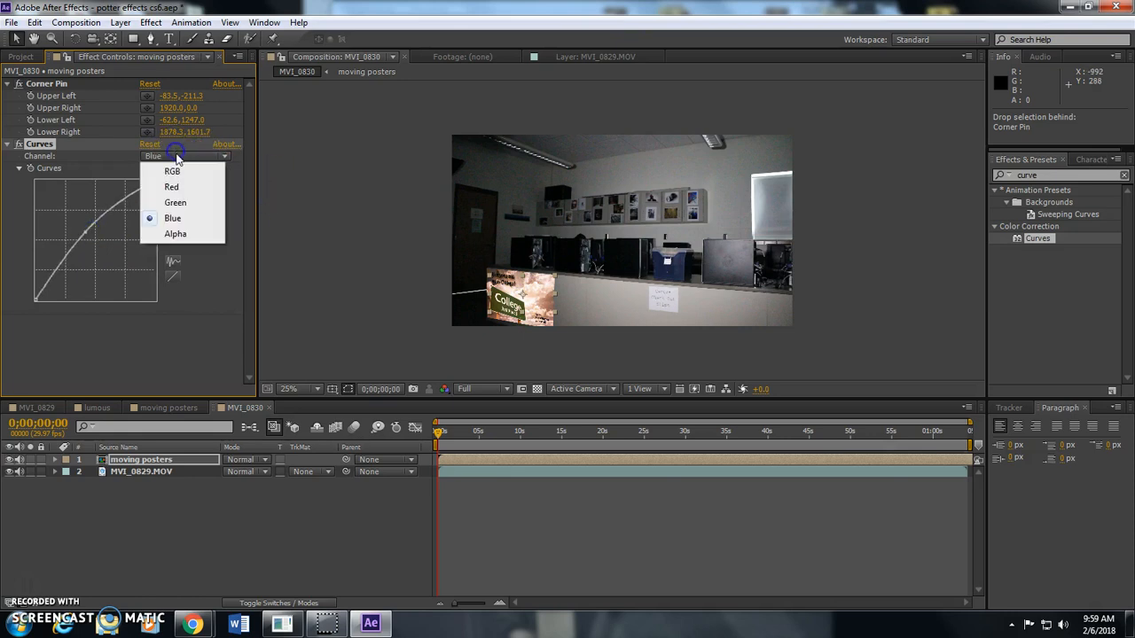
pyautogui.click(181, 203)
pyautogui.moveTo(101, 216); pyautogui.dragTo(100, 252)
pyautogui.click(190, 157)
pyautogui.click(182, 190)
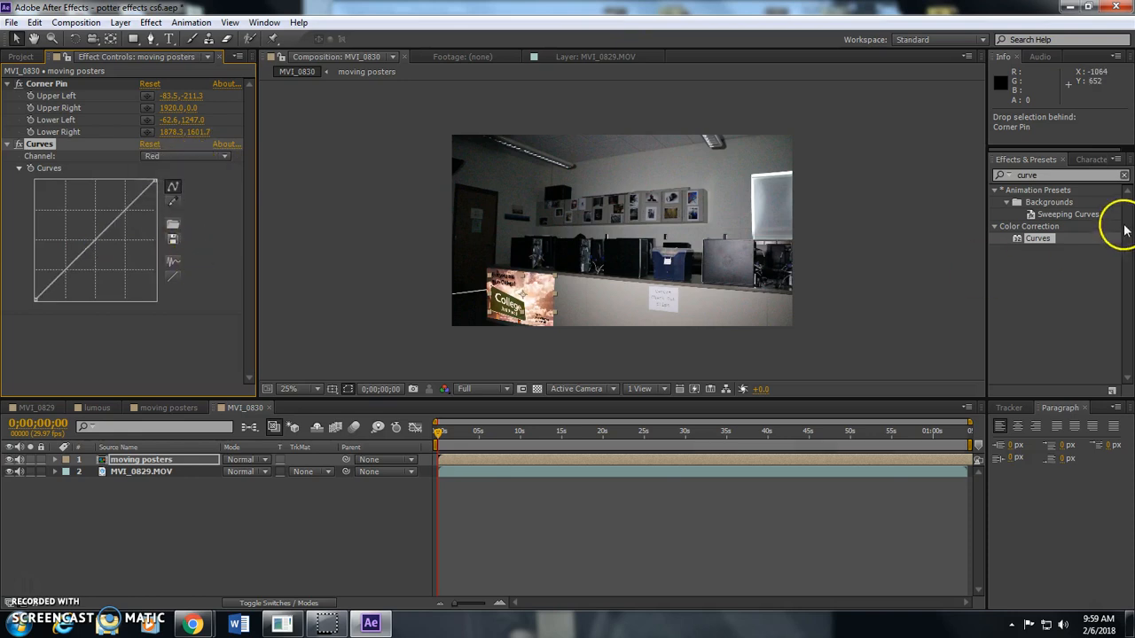
# Apply the Black & White effect after Curves on the moving posters layer, keeping Reds at 40, and deselect the layer.
pyautogui.click(1029, 175)
pyautogui.write('black')
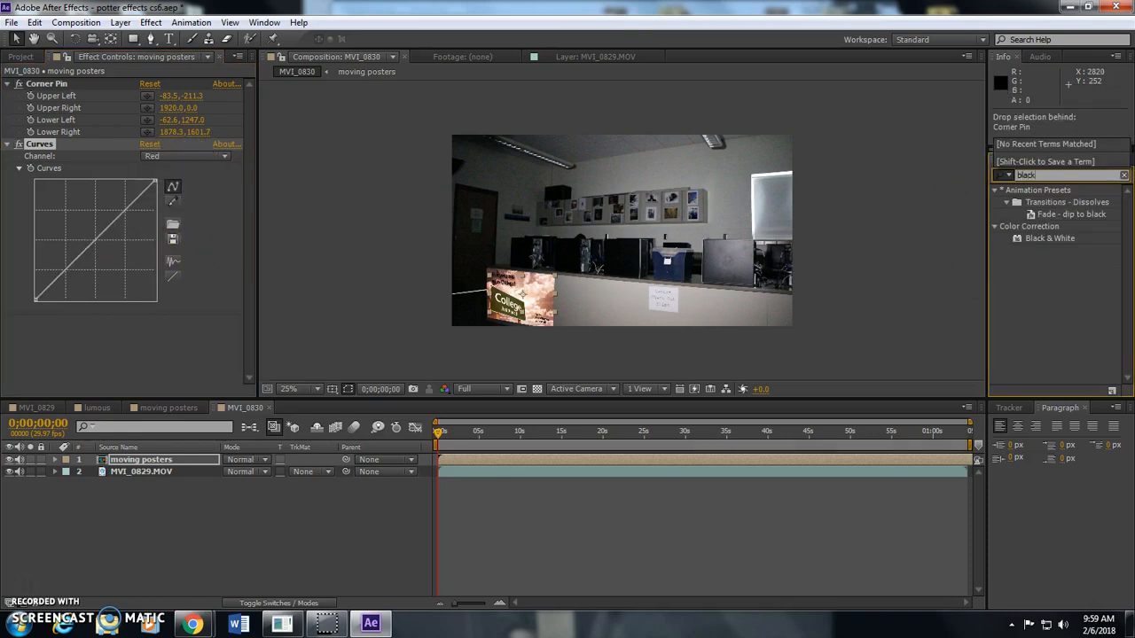
pyautogui.moveTo(1020, 238); pyautogui.dragTo(81, 375)
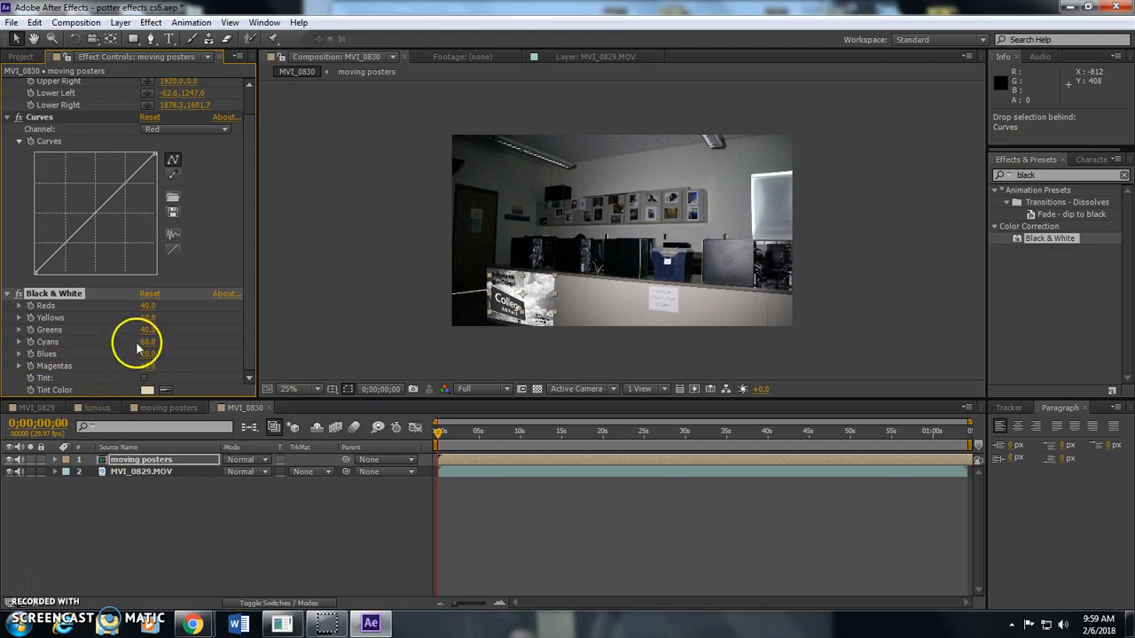
pyautogui.moveTo(137, 305); pyautogui.dragTo(162, 305)
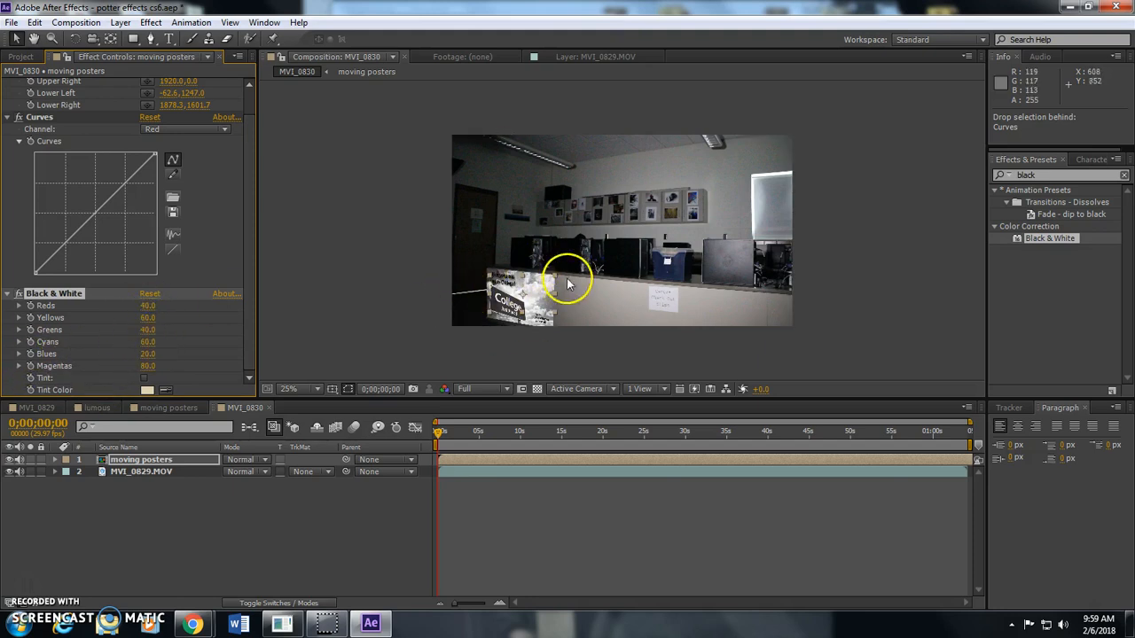
pyautogui.click(608, 338)
# Scrub the timeline to about 22 seconds to check the moving poster against the footage.
pyautogui.click(450, 433)
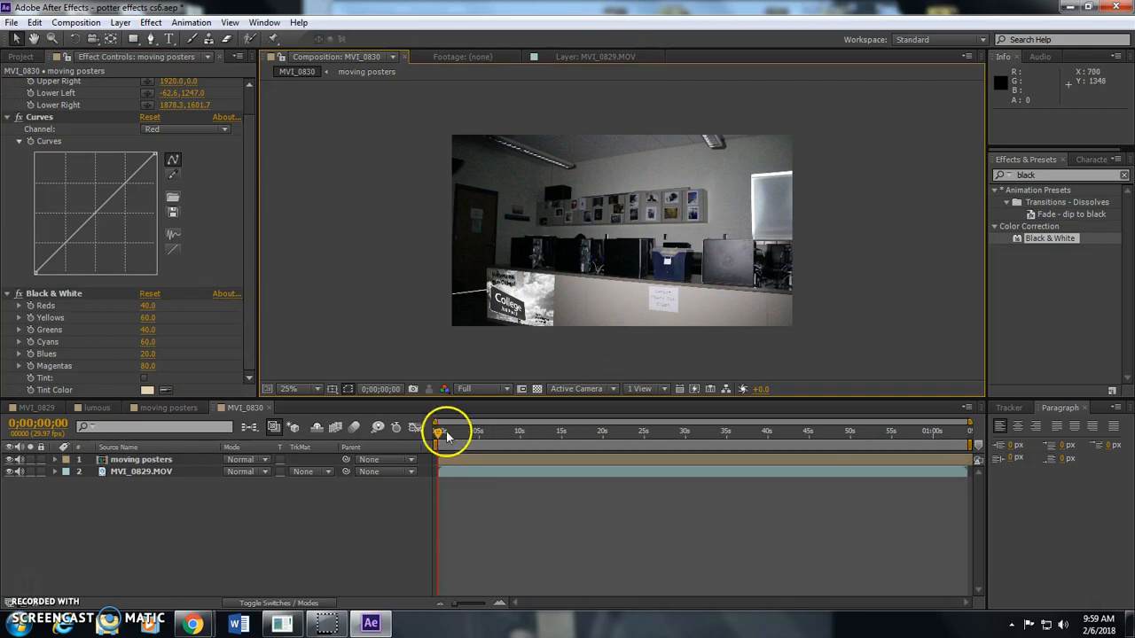
pyautogui.moveTo(484, 432); pyautogui.dragTo(629, 433)
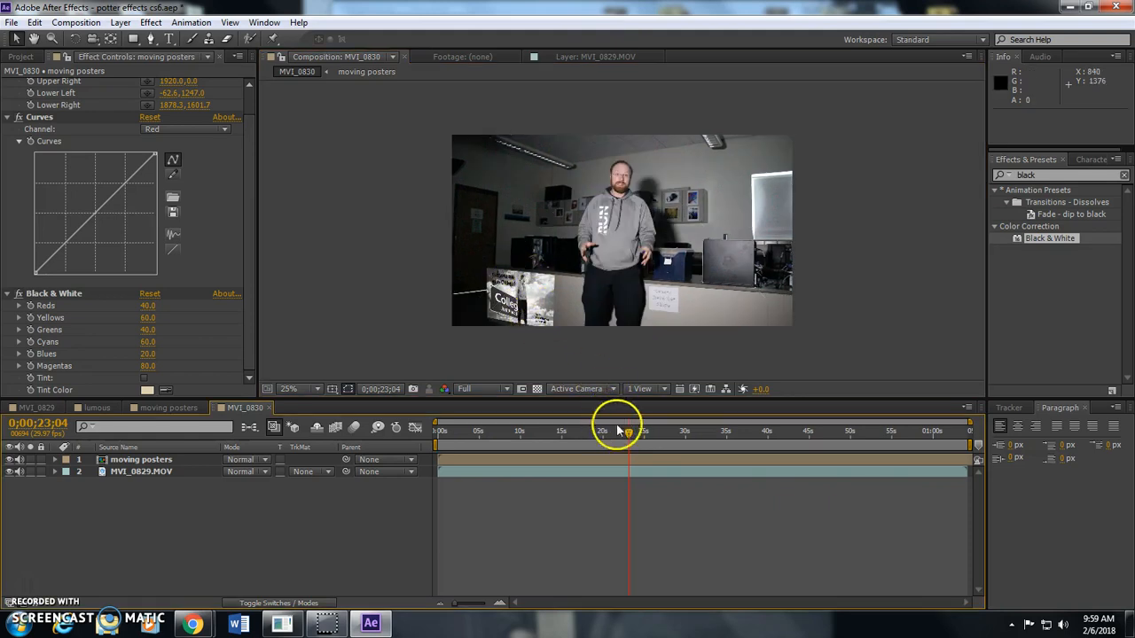
pyautogui.click(623, 432)
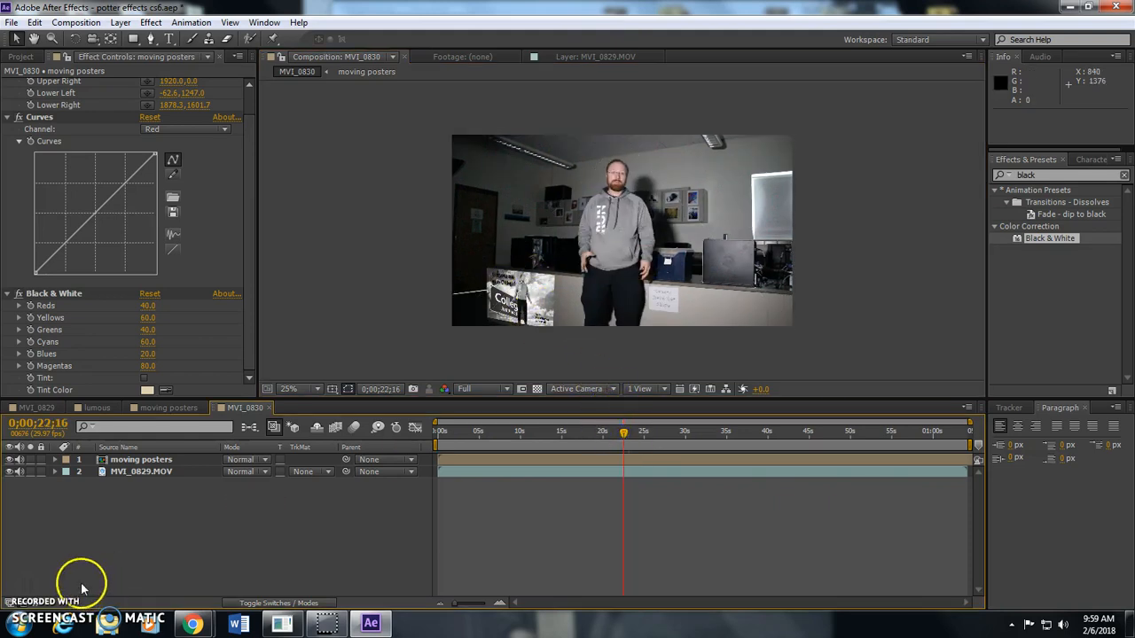